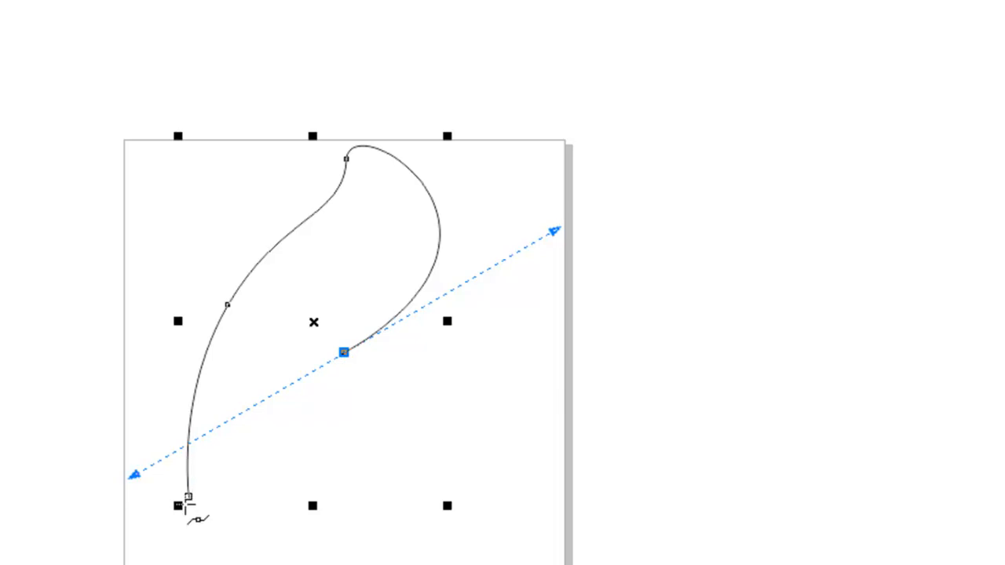
Step: Close the curved leaf outline at its starting node with a curved last segment
left_click_drag(189, 497, 211, 491)
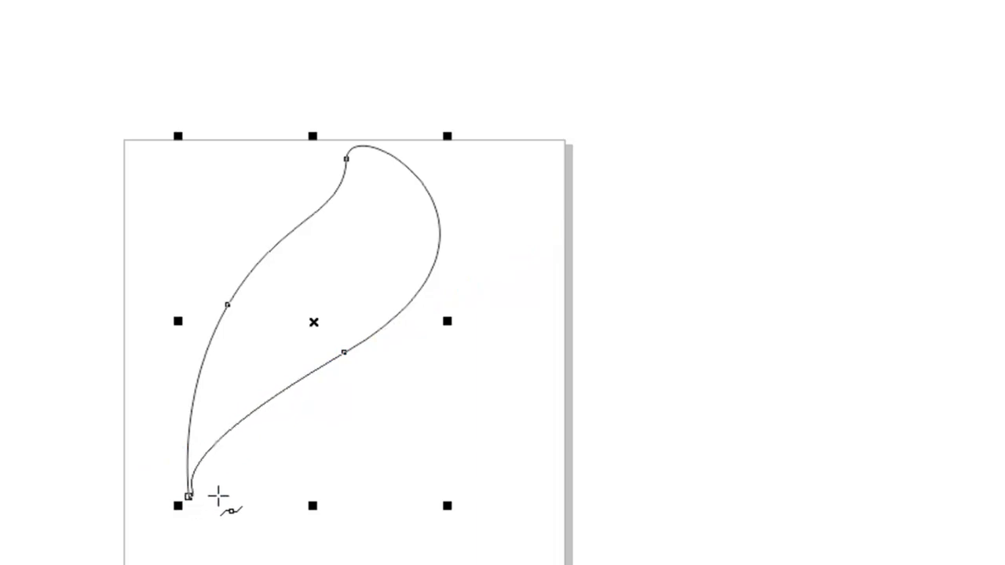
scroll(183, 536, "up", 3)
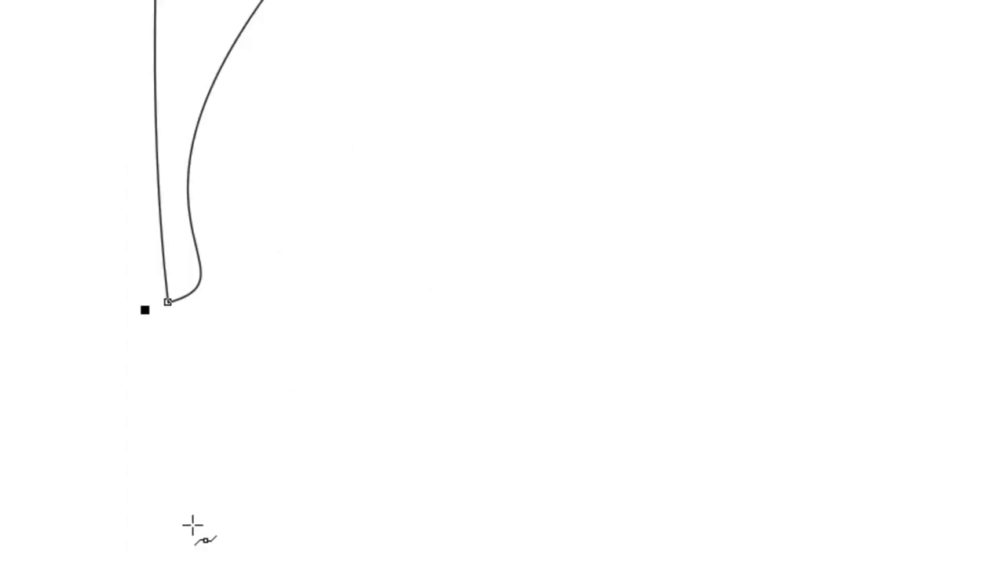
scroll(182, 408, "down", 3)
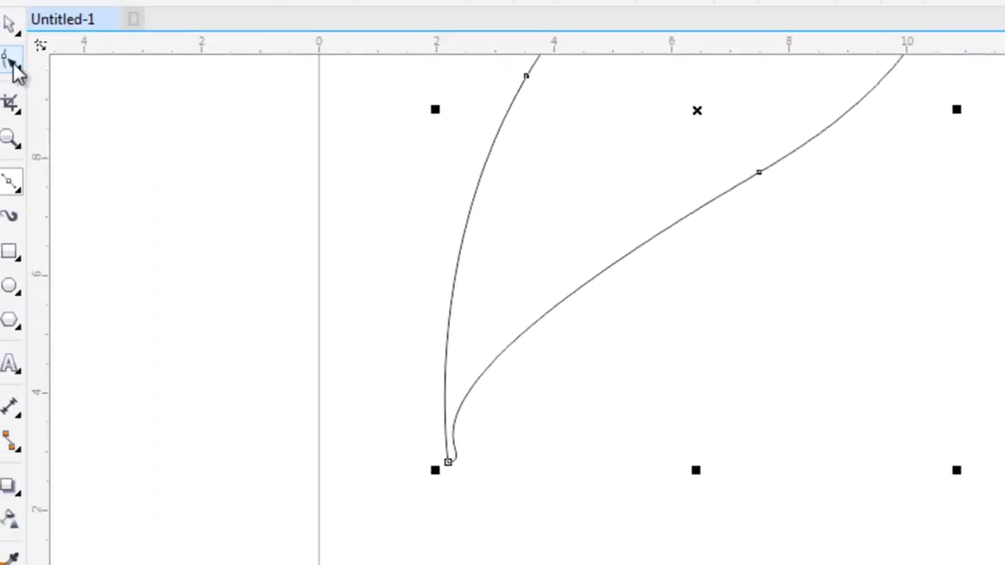
Step: Reshape the leaf's lower tip with the Shape tool by adjusting the control handles of its end node and adjacent segment
left_click(13, 65)
left_click_drag(400, 440, 478, 515)
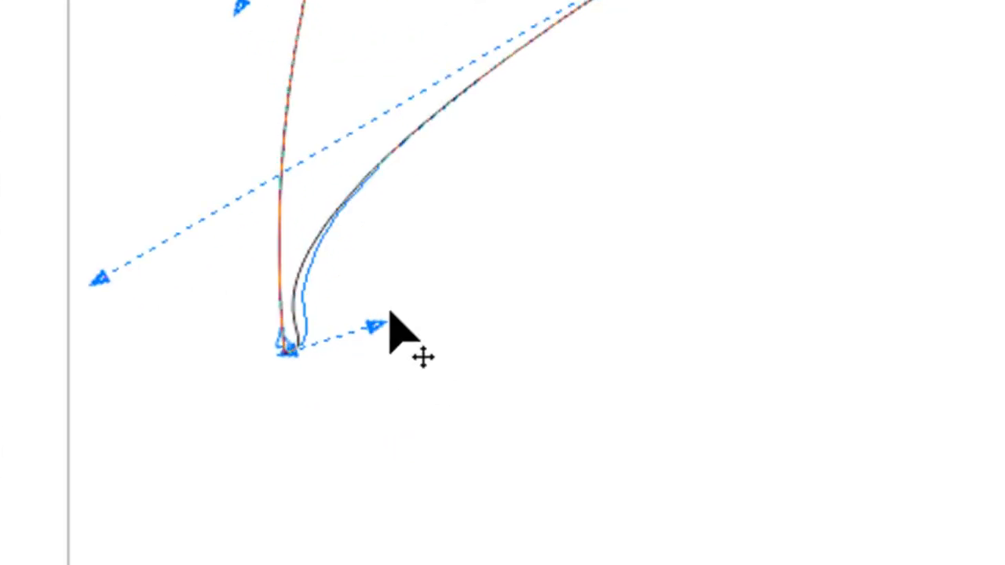
left_click_drag(390, 314, 372, 339)
mouse_move(79, 267)
left_mouse_down()
mouse_move(207, 196)
mouse_move(263, 147)
left_mouse_up()
left_click_drag(355, 325, 364, 305)
scroll(364, 305, "down", 3)
scroll(370, 171, "up", 3)
scroll(612, 166, "down", 3)
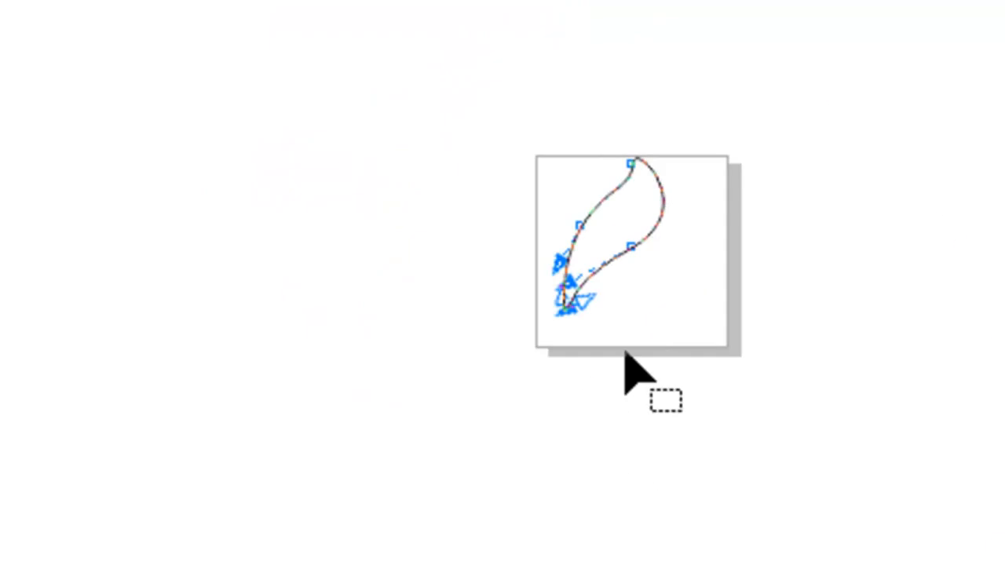
Step: Reshape the leaf's upper end by moving its top and left nodes and adjusting the top node's handle, undoing the last node move
scroll(605, 265, "up", 3)
left_click_drag(530, 47, 534, 53)
left_click_drag(543, 9, 550, 0)
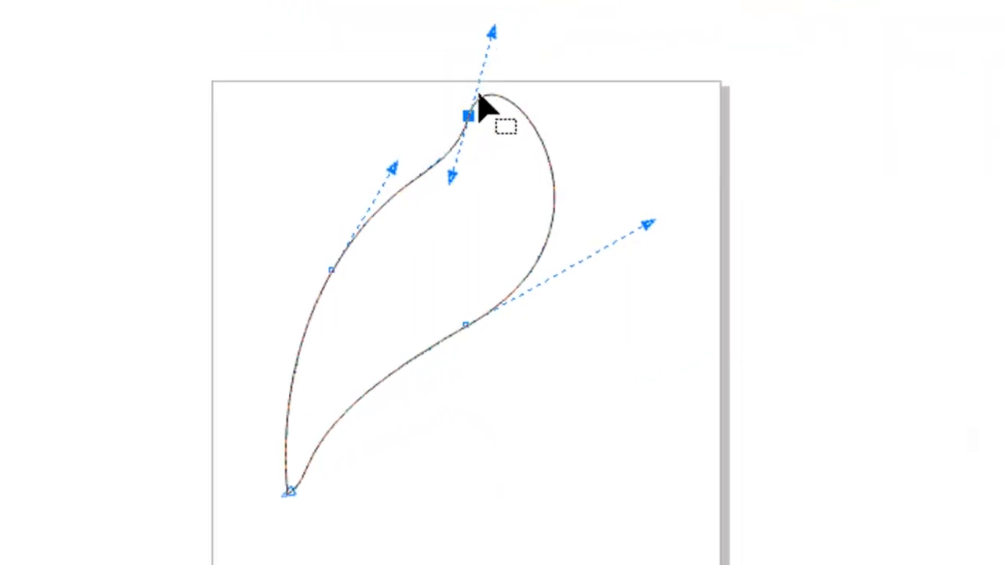
left_click_drag(531, 60, 518, 85)
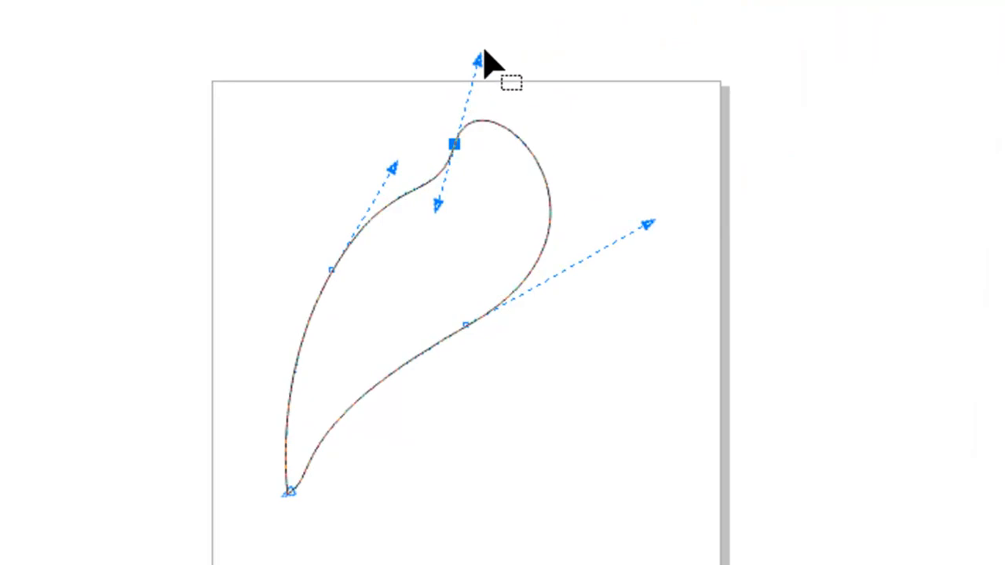
left_click(481, 39)
left_click(455, 141)
left_click_drag(477, 65, 502, 34)
mouse_move(331, 270)
left_mouse_down()
mouse_move(326, 257)
mouse_move(328, 285)
left_mouse_up()
left_click_drag(454, 146, 463, 169)
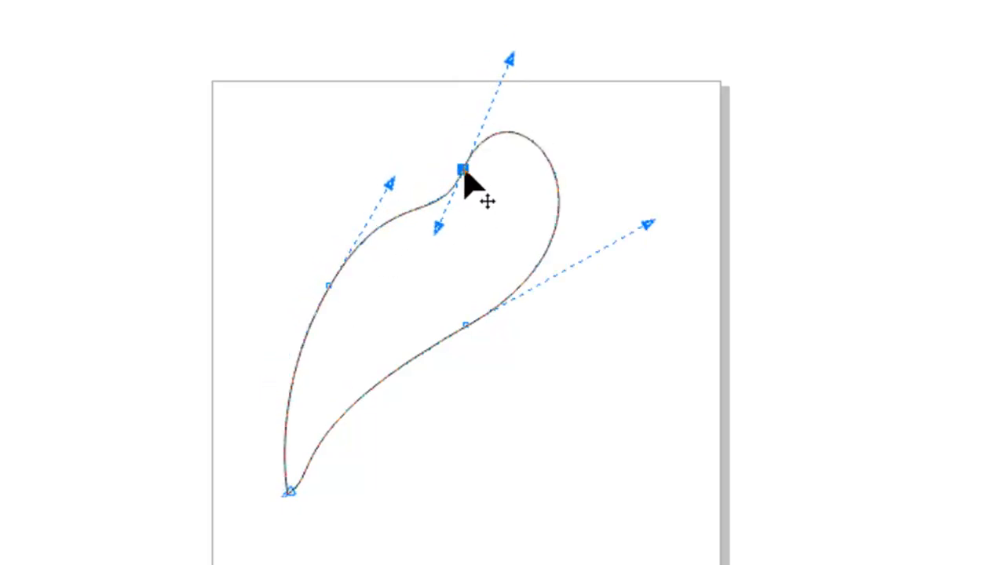
key("ctrl+z")
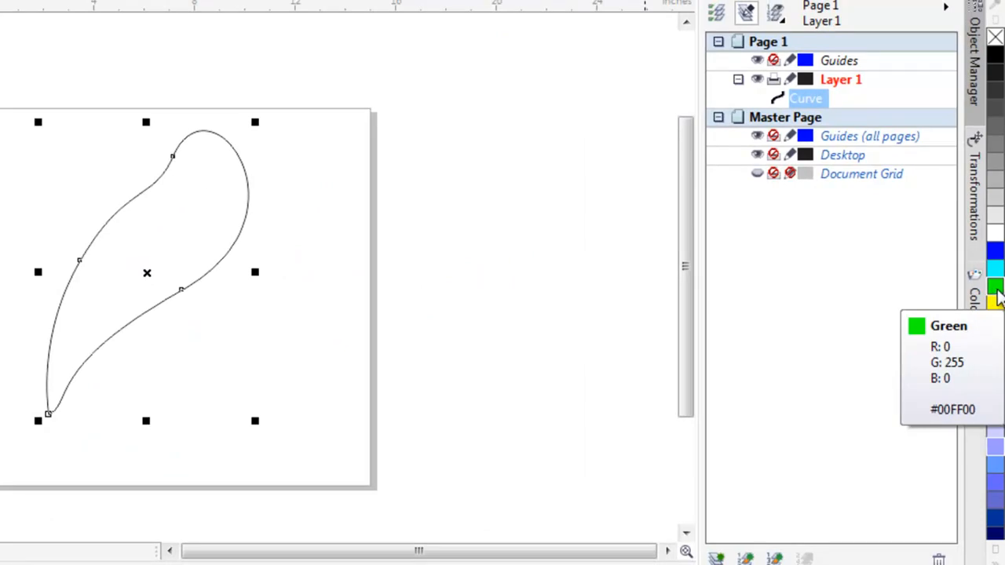
Step: Fill the leaf with Green and remove its outline
left_click(995, 289)
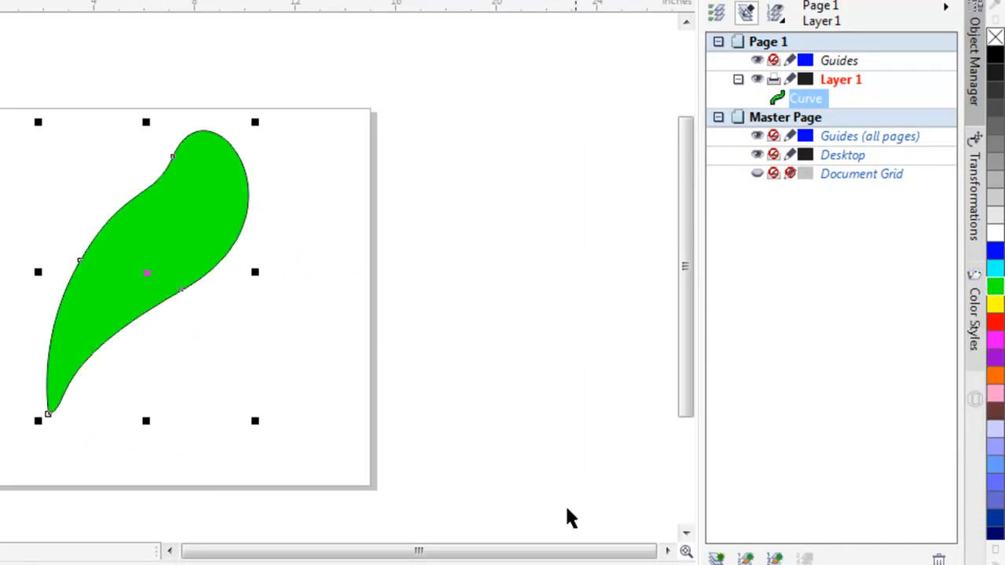
scroll(160, 224, "up", 3)
scroll(160, 224, "down", 3)
left_click(221, 284)
left_click(220, 281)
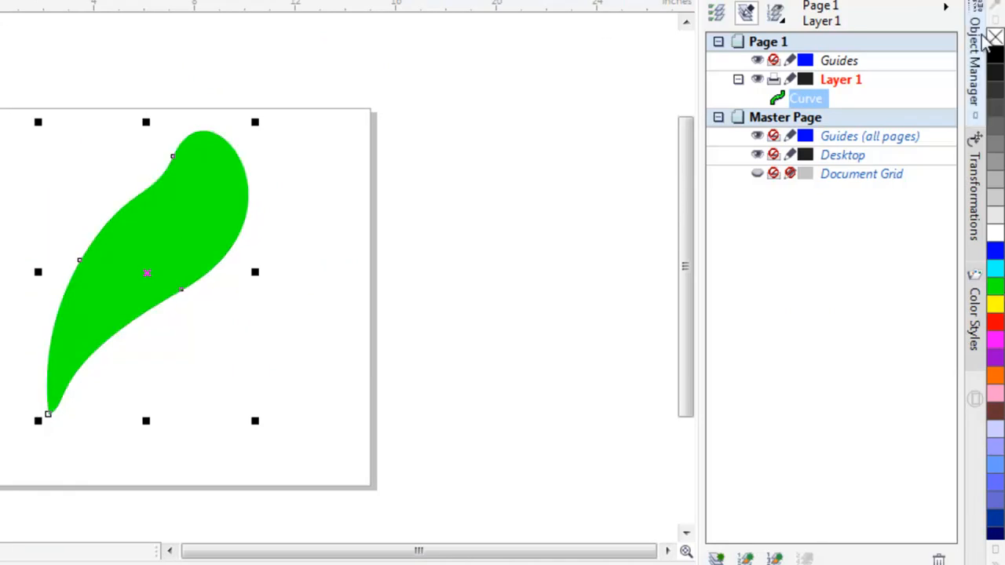
left_click_drag(152, 256, 162, 225)
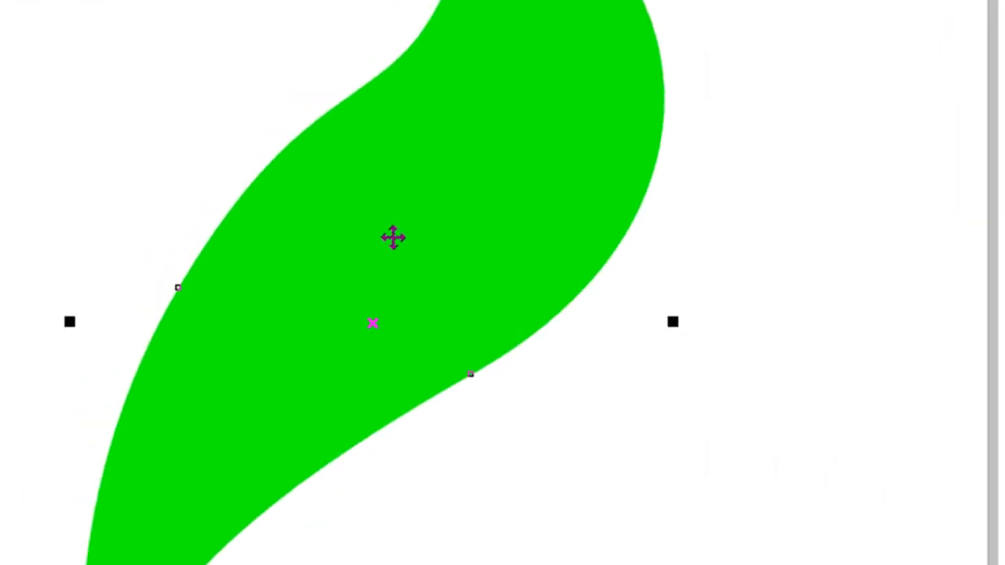
Step: Delete the middle node on the leaf's left edge with the Shape tool
key("F10")
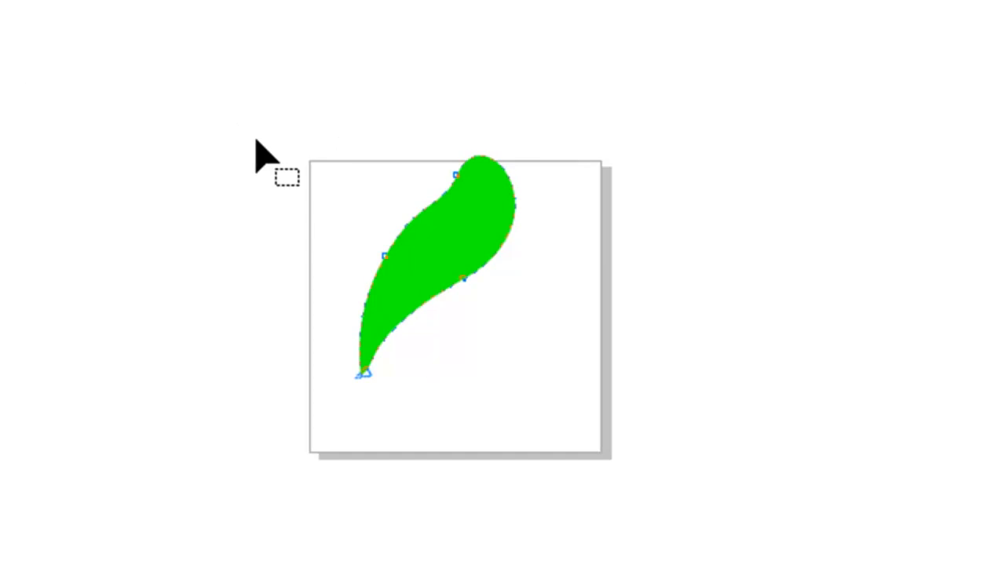
left_click_drag(312, 207, 395, 272)
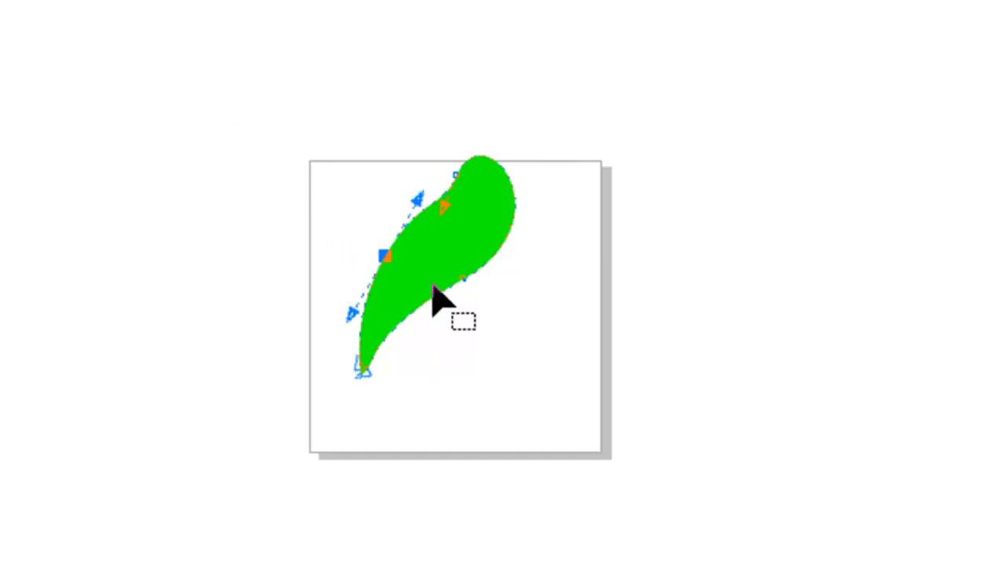
key("Delete")
Step: Widen the leaf by moving its upper-left and lower-right nodes outward and adjusting the upper node's handle
left_click_drag(461, 174, 449, 178)
left_click_drag(471, 117, 521, 88)
left_click_drag(441, 179, 419, 179)
left_click_drag(464, 279, 464, 297)
scroll(464, 302, "up", 4)
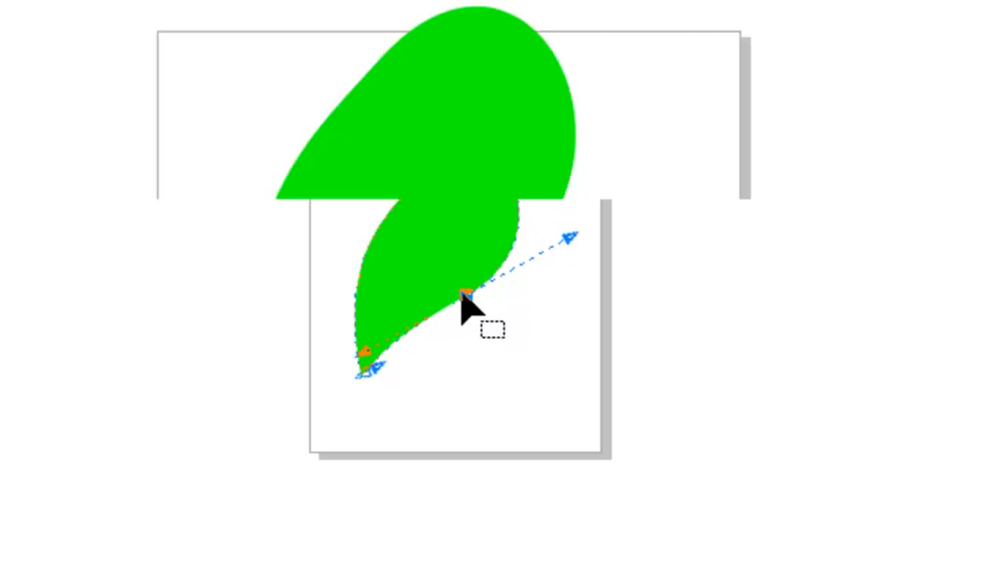
scroll(471, 307, "down", 2)
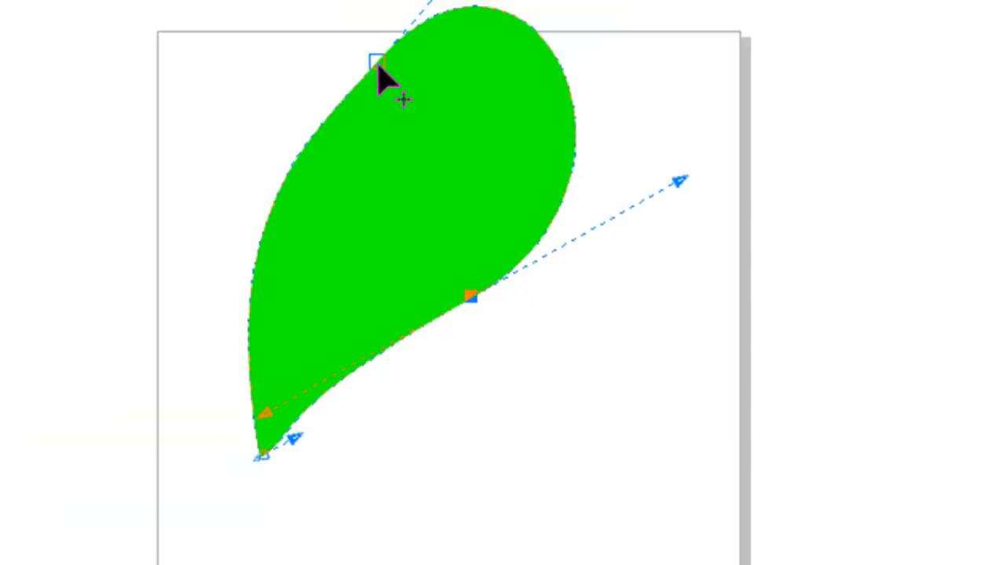
left_click_drag(378, 67, 350, 95)
scroll(348, 118, "down", 2)
scroll(403, 9, "up", 2)
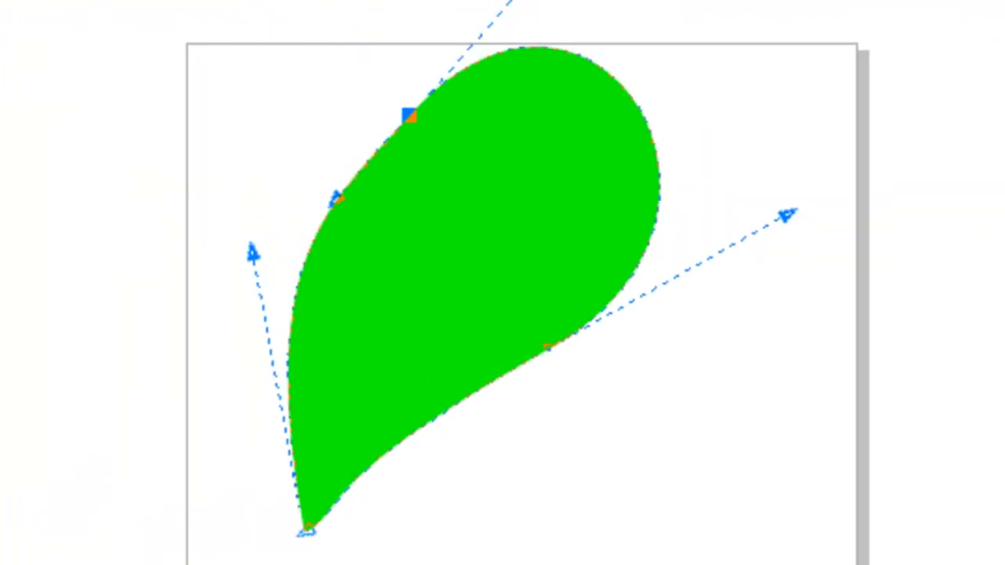
Step: Shift the green leaf over the page's left edge and delete it
key("space")
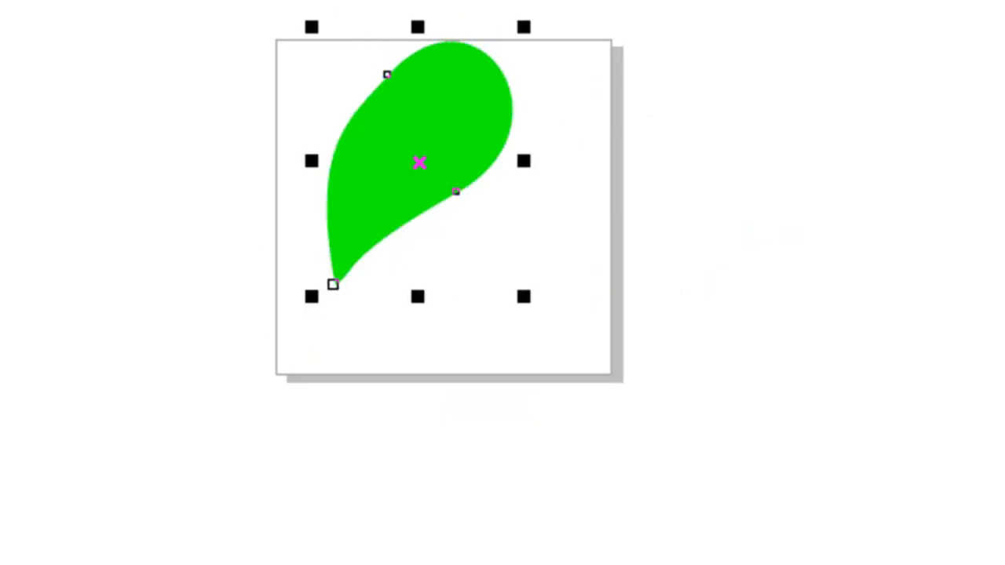
left_click_drag(442, 115, 368, 126)
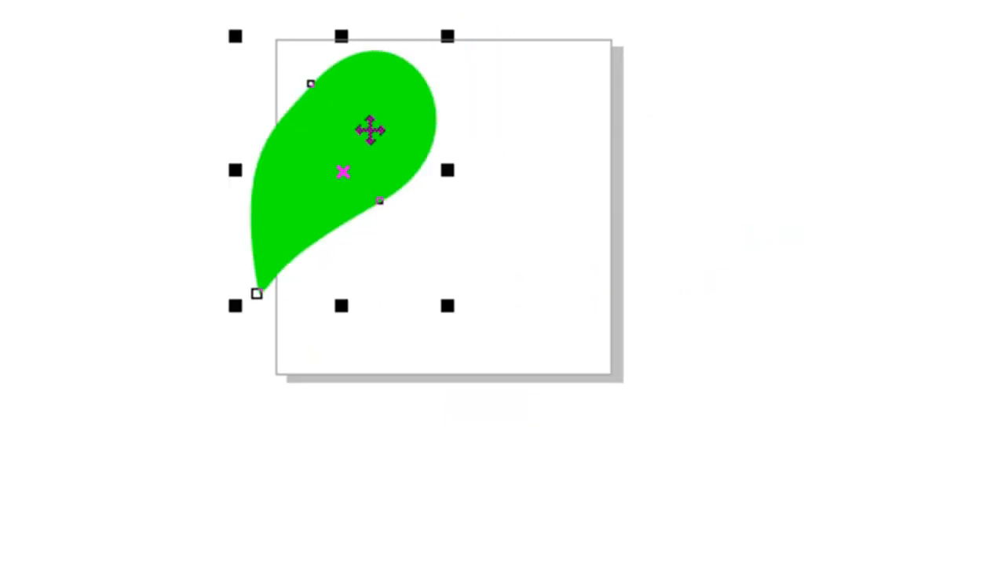
scroll(369, 126, "up", 2)
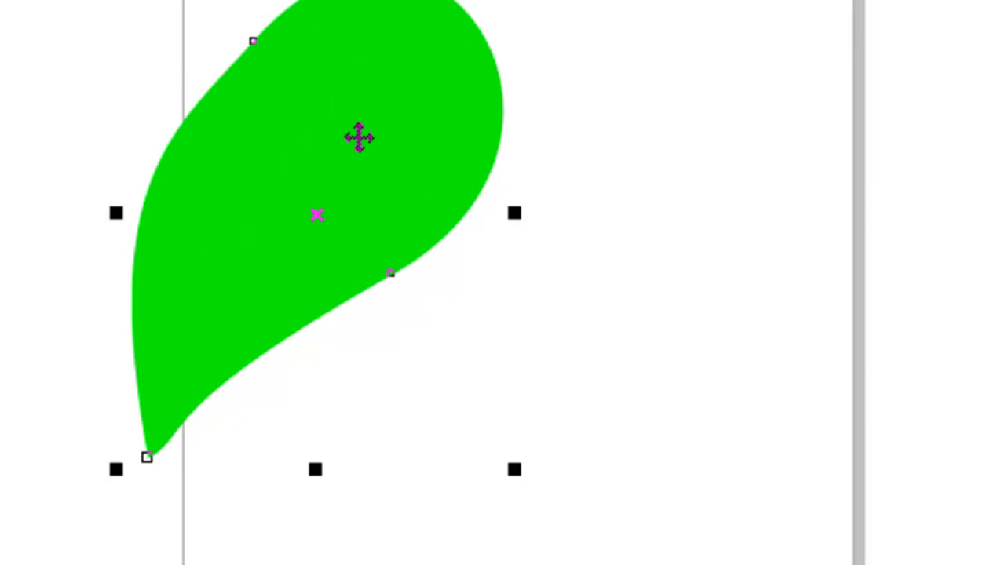
key("Delete")
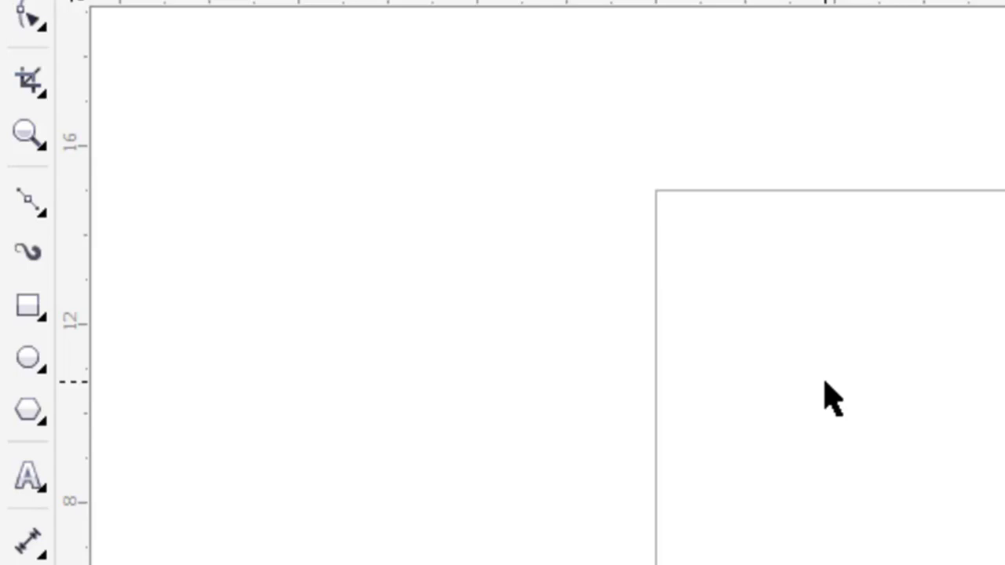
Step: Draw a closed leaf outline with the Bézier tool, using an S-shaped left side and one bulging right segment
left_click(33, 208)
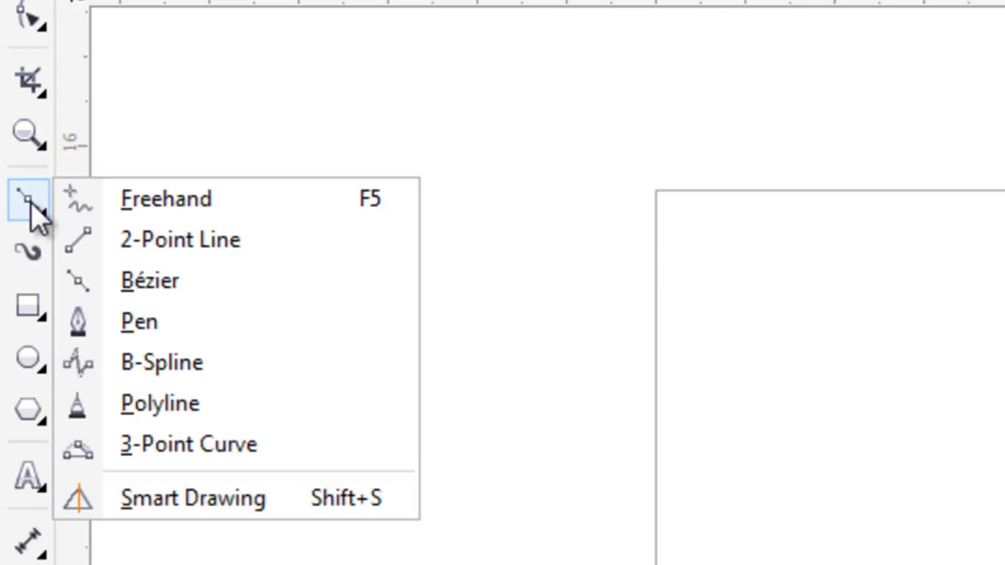
left_click(159, 289)
left_click(611, 449)
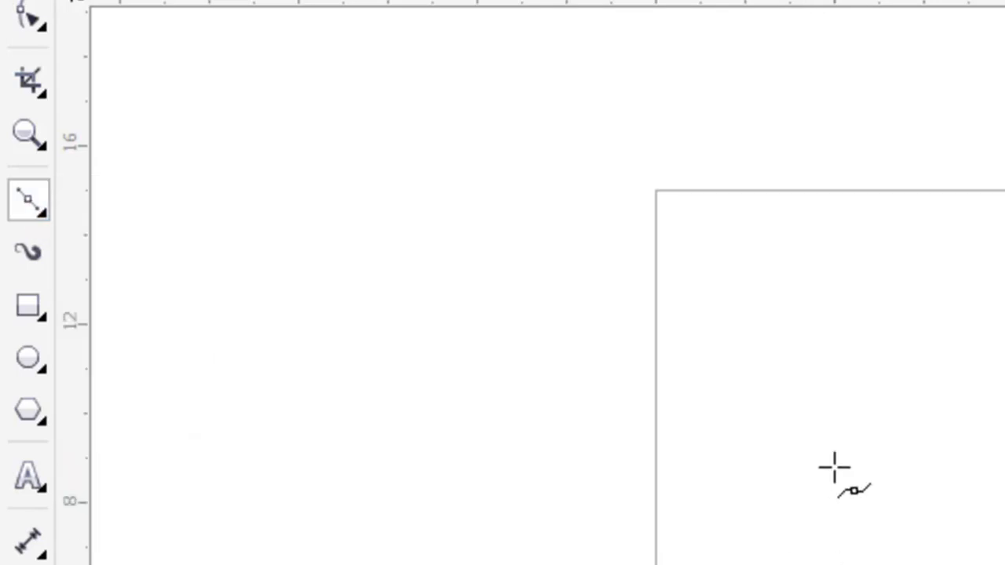
left_click_drag(817, 543, 911, 482)
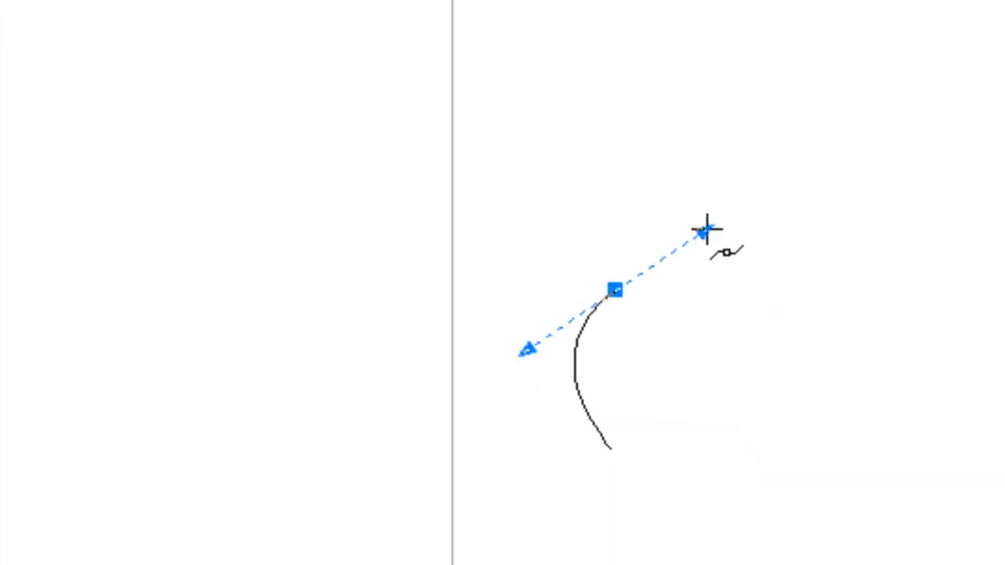
left_click_drag(707, 230, 707, 229)
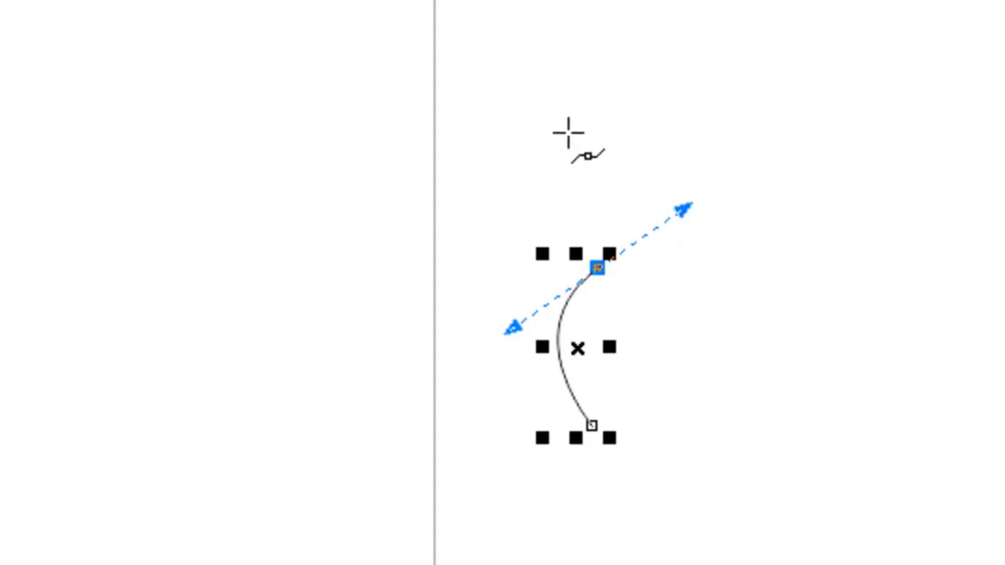
left_click(658, 141)
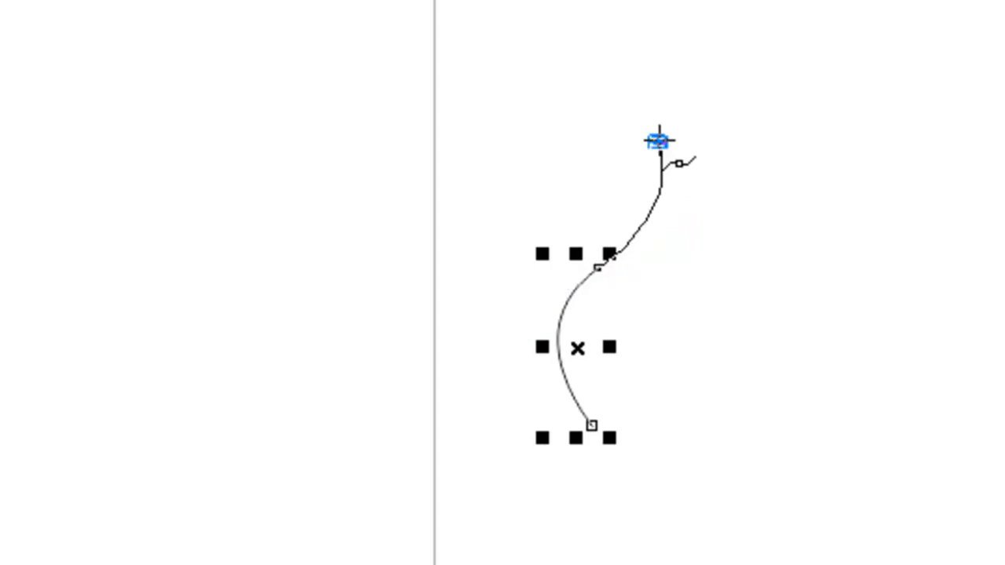
left_click_drag(658, 141, 612, 110)
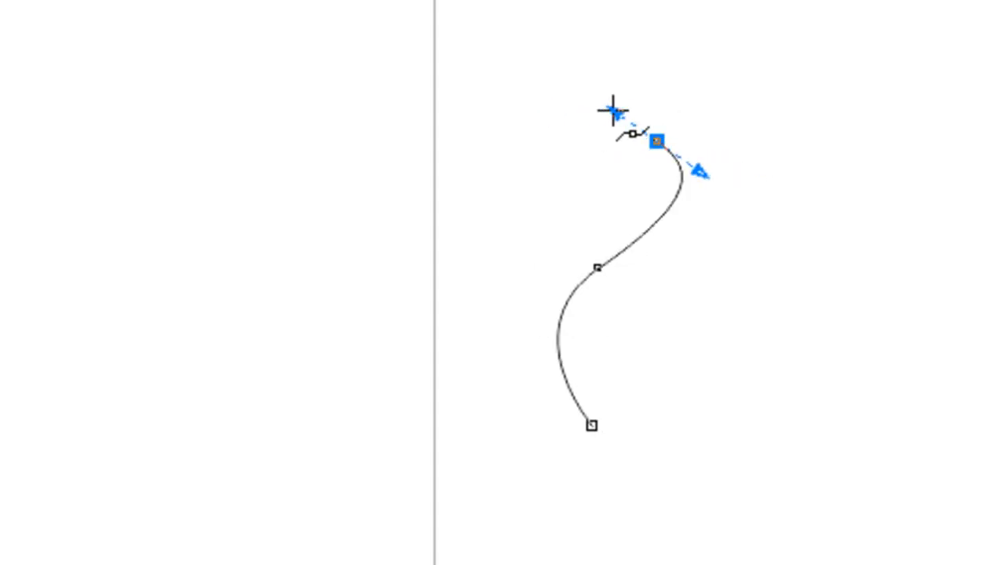
left_click_drag(592, 426, 927, 260)
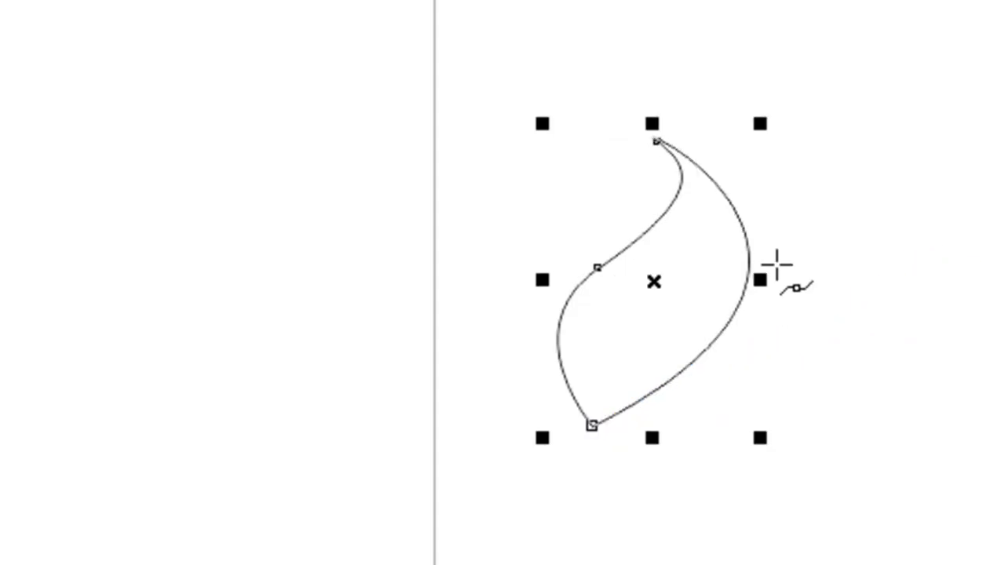
Step: Undo the segments of the Bézier leaf outline until the page is empty
key("ctrl+z")
key("ctrl+z")
key("ctrl+z")
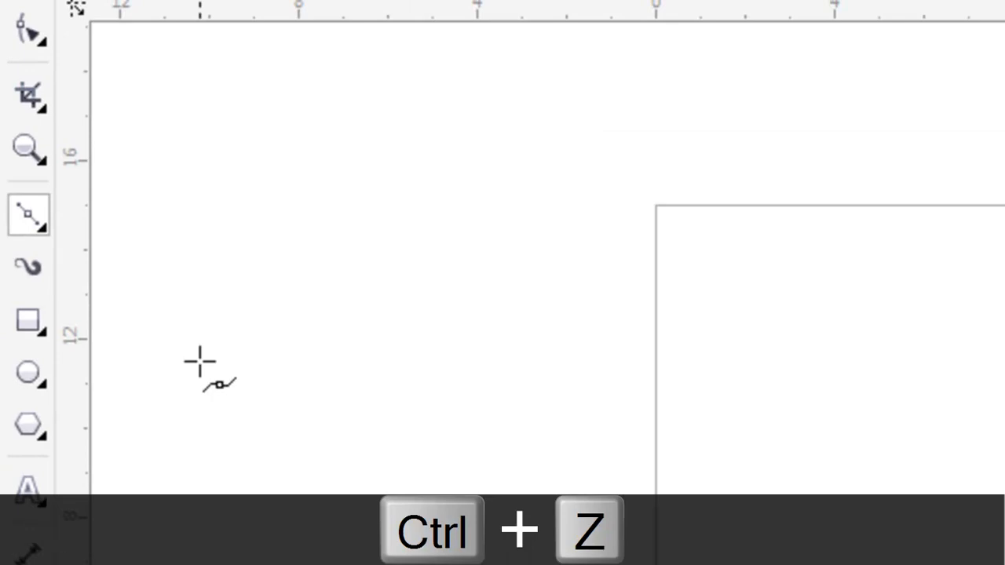
left_click(31, 228)
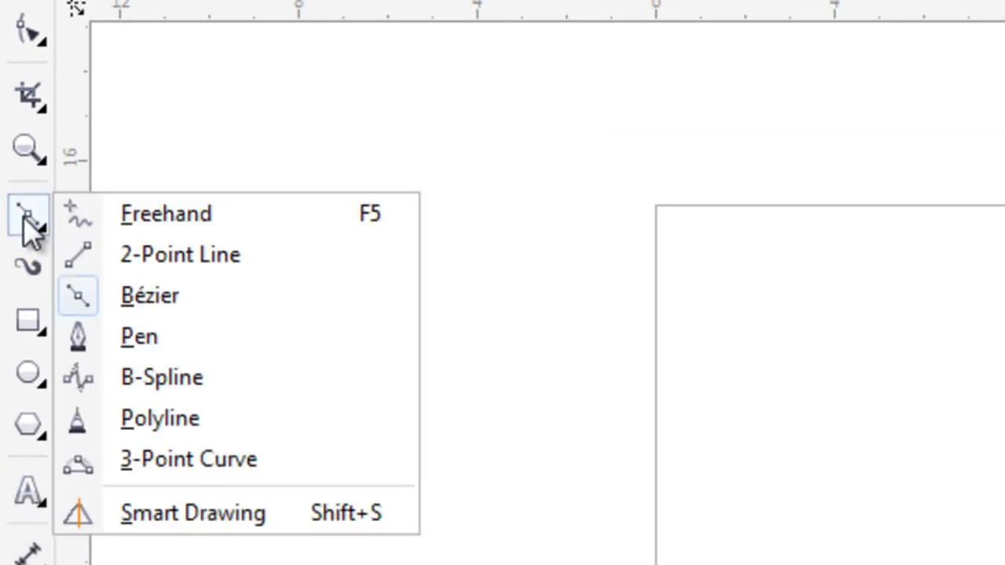
left_click(127, 345)
left_click(33, 216)
left_click(185, 213)
Step: Start a leaf outline with the Pen tool by placing its first node inside the page near the left edge
left_click(36, 214)
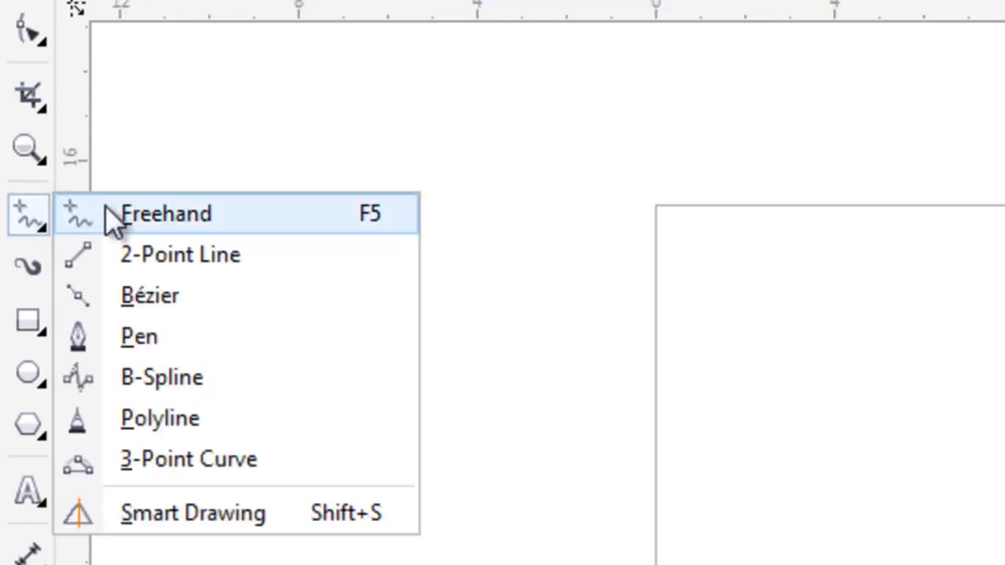
left_click(150, 343)
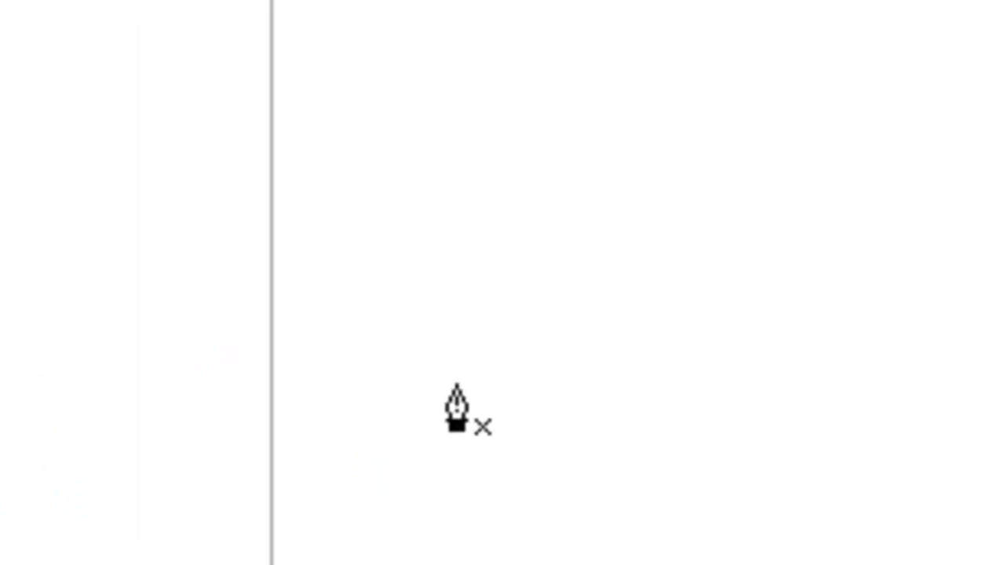
left_click(457, 384)
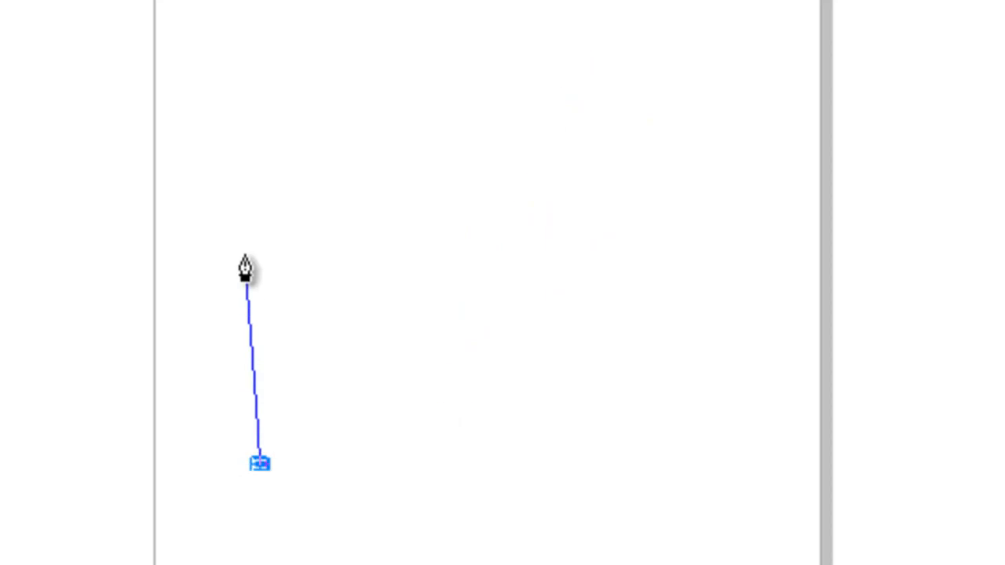
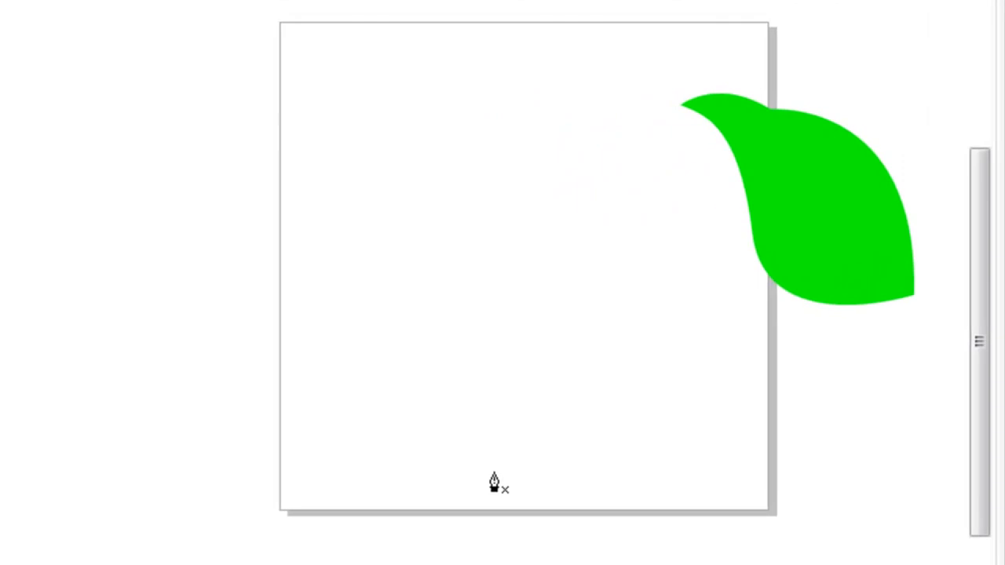
Step: Draw an open half-teardrop curve about 16.2 inches tall with the Pen tool, from the page's lower middle around a left bulge to above the page
left_click(492, 473)
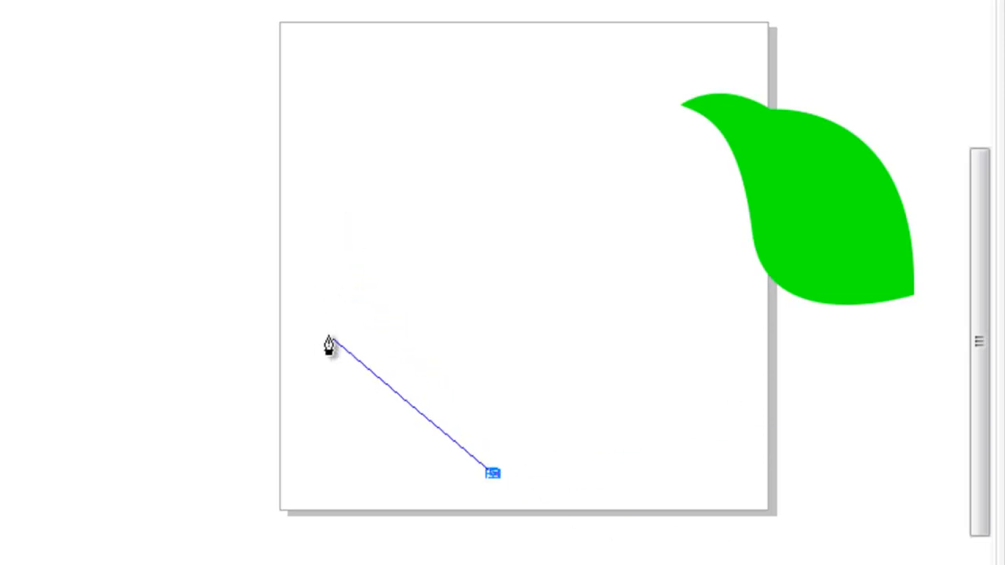
left_click_drag(325, 301, 359, 97)
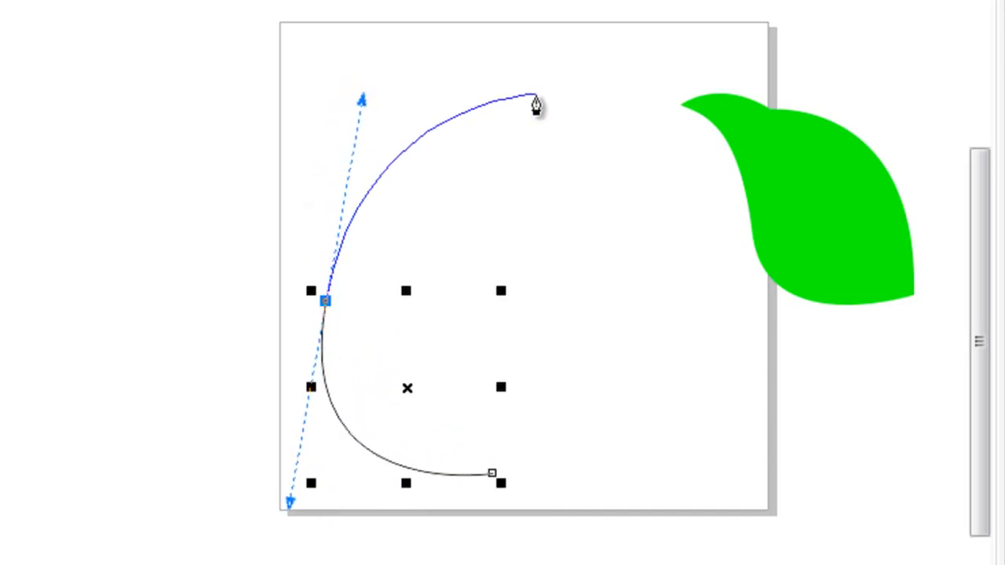
scroll(491, 78, "down", 1)
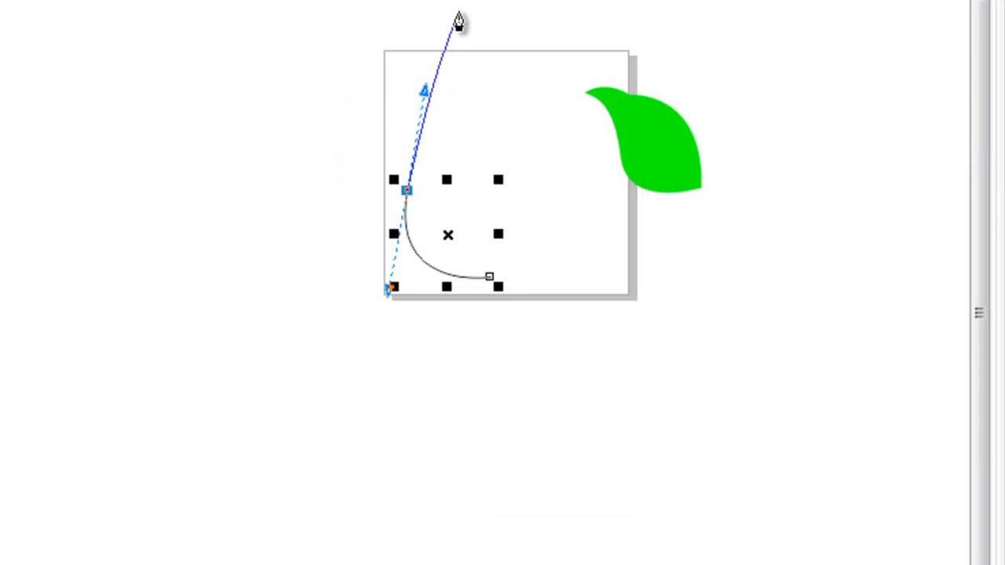
mouse_move(474, 14)
left_mouse_down()
mouse_move(473, 1)
mouse_move(473, 56)
mouse_move(475, 46)
left_mouse_up()
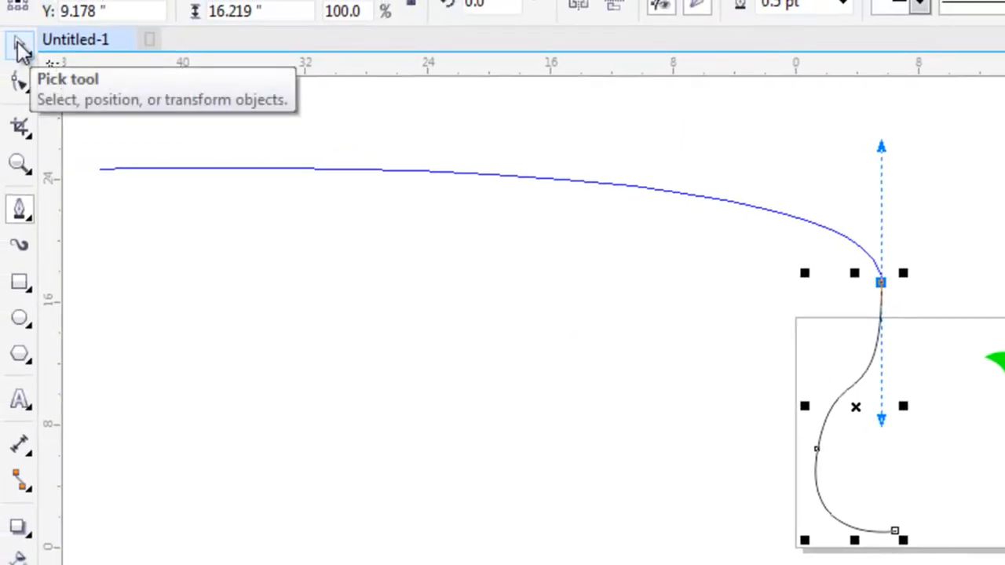
key("Escape")
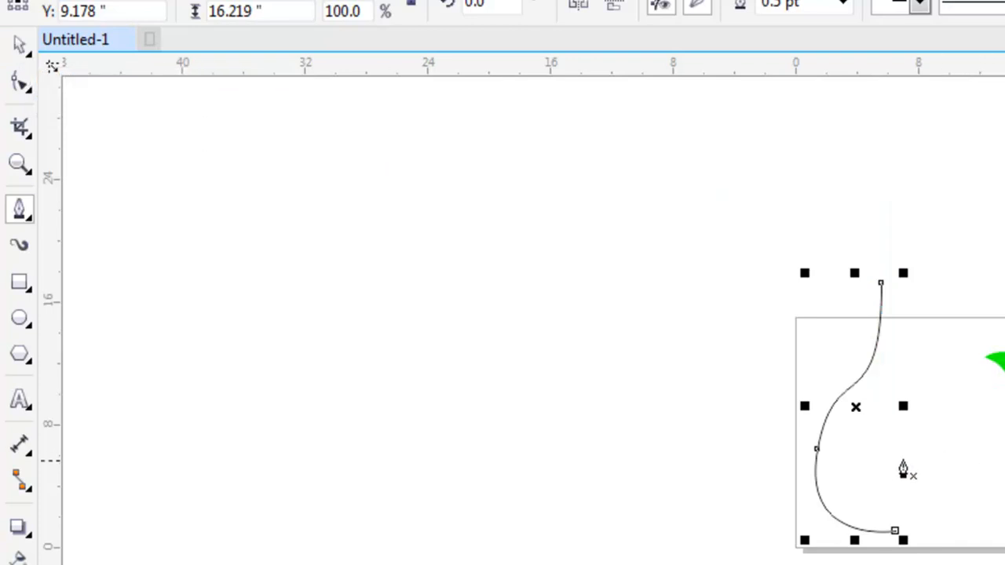
Step: Move the half-teardrop curve's top end node straight down inside the page with the Shape tool
scroll(935, 392, "up", 2)
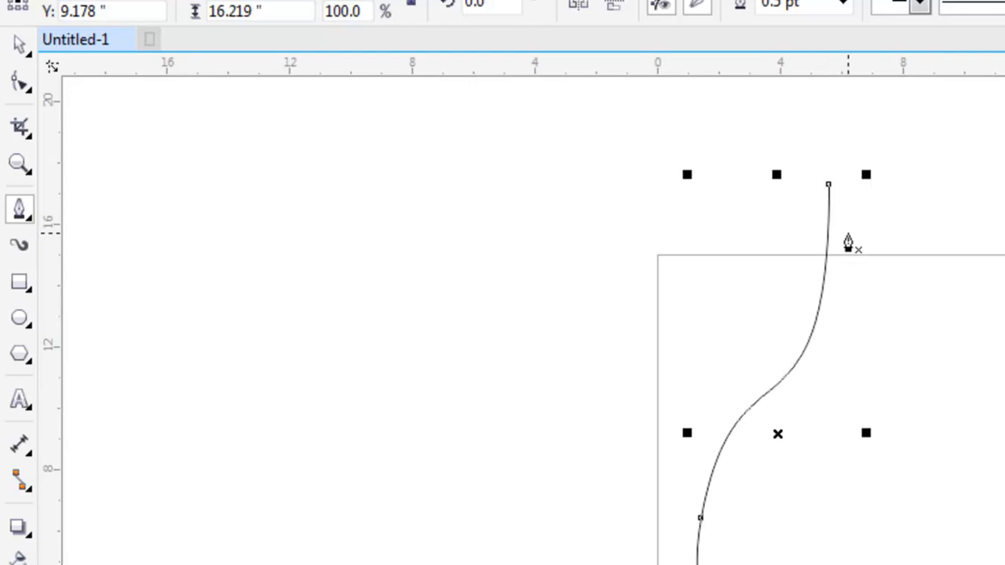
left_click(18, 81)
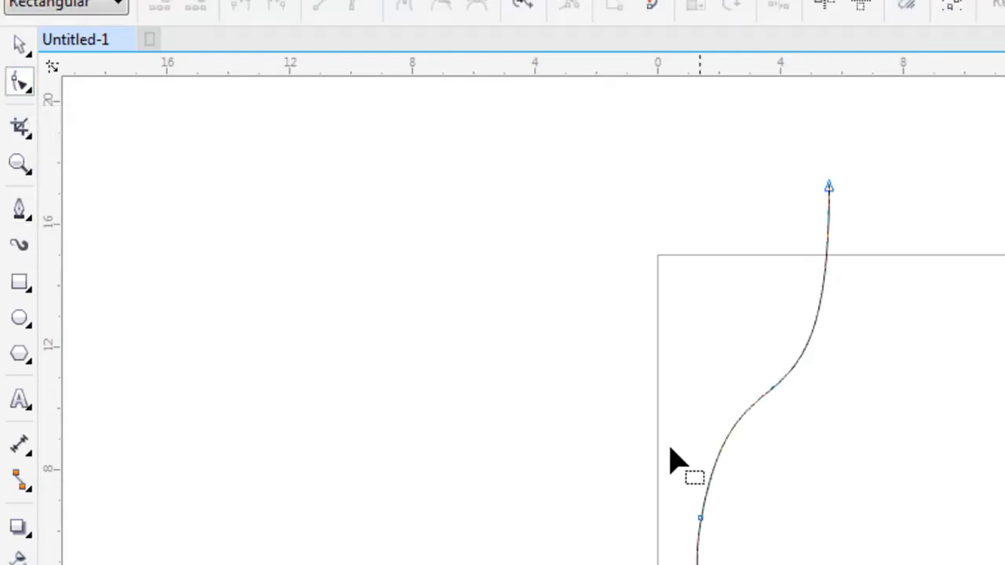
left_click_drag(830, 189, 827, 256)
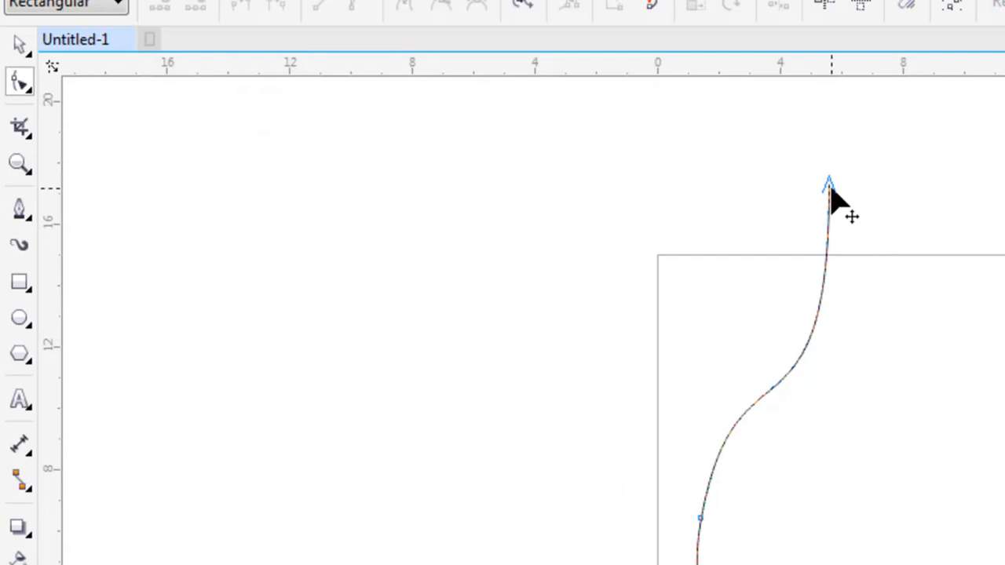
left_click_drag(766, 228, 766, 228)
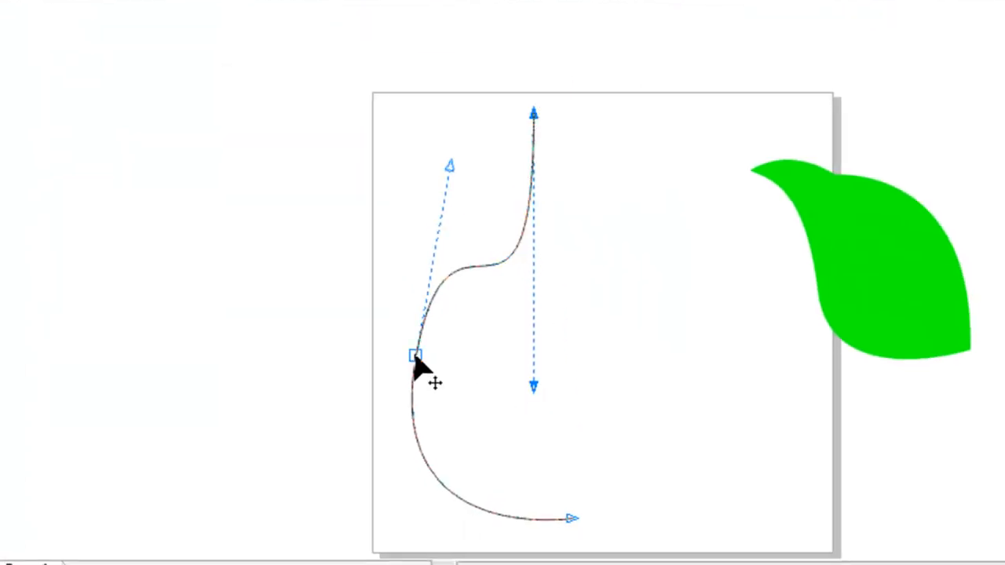
Step: Lower the curve's left middle node and shorten both handles of the upper segment to smooth the S-bend
left_click_drag(415, 357, 420, 406)
left_click_drag(455, 215, 438, 280)
left_click_drag(533, 386, 532, 303)
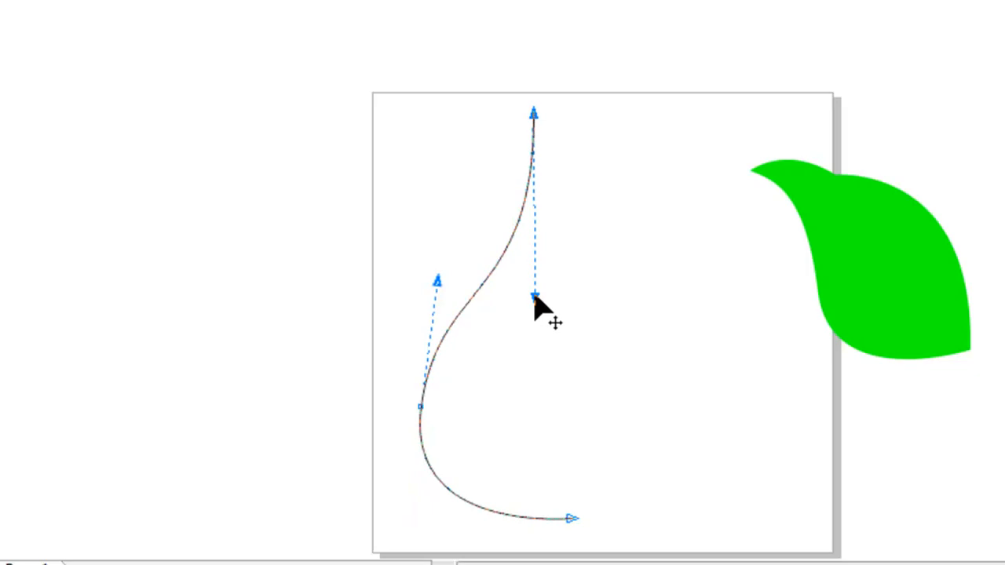
Step: Place a vertical guideline through the curve's top node and move the bottom end node inward onto it
left_click_drag(571, 519, 557, 514)
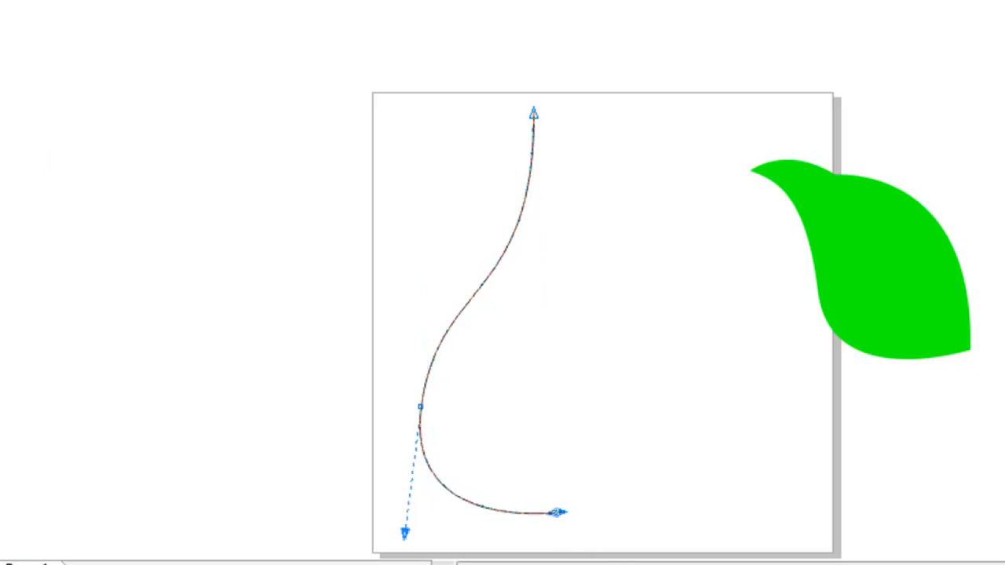
left_click(532, 209)
left_click(500, 512)
left_click_drag(557, 512, 534, 512)
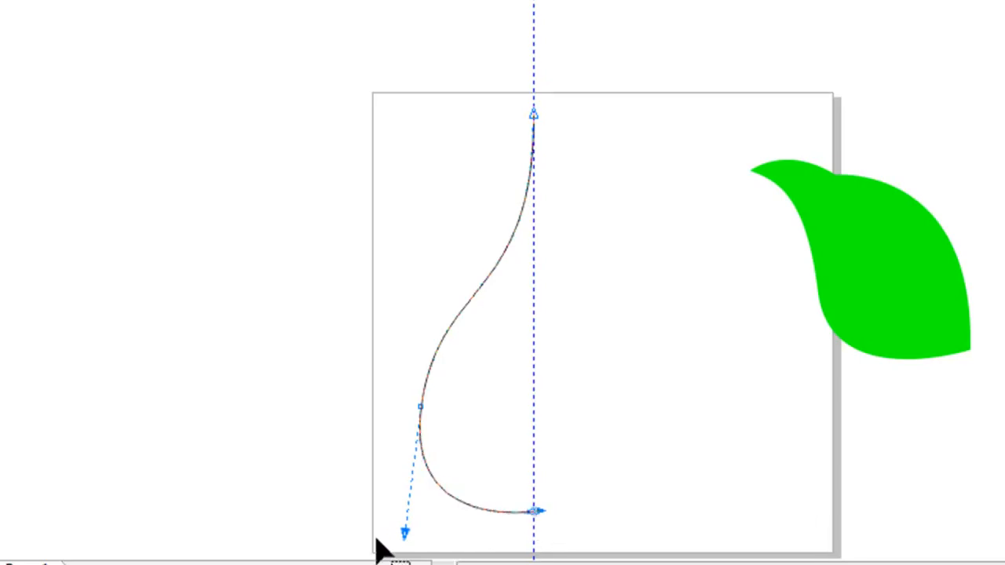
Step: Align the bottom end node exactly with the guideline and pull its handle down and left to round the curve's base
mouse_move(583, 451)
left_mouse_down()
mouse_move(520, 498)
mouse_move(514, 529)
mouse_move(473, 536)
mouse_move(496, 534)
left_mouse_up()
key("ctrl+z")
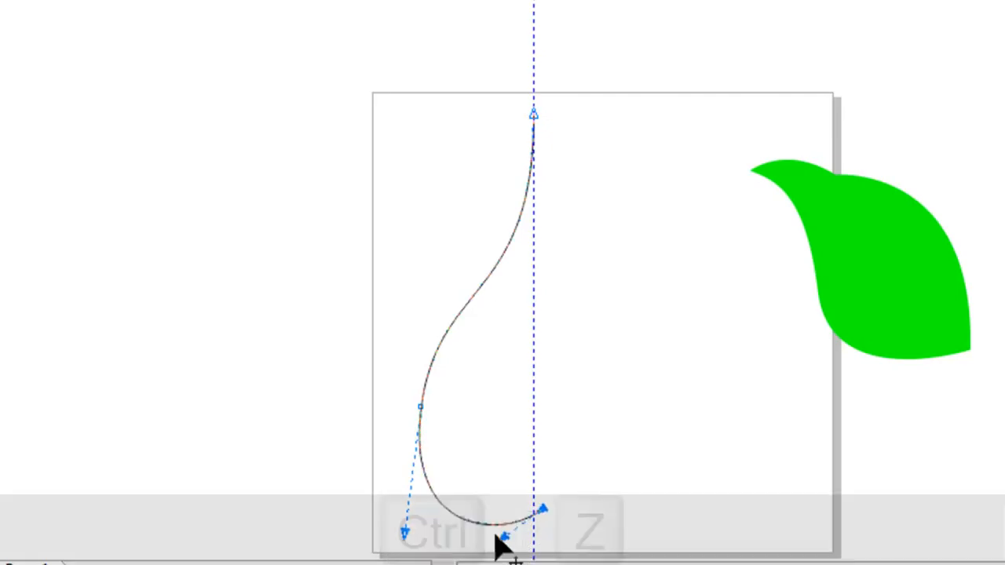
scroll(554, 540, "up", 4)
scroll(517, 493, "up", 4)
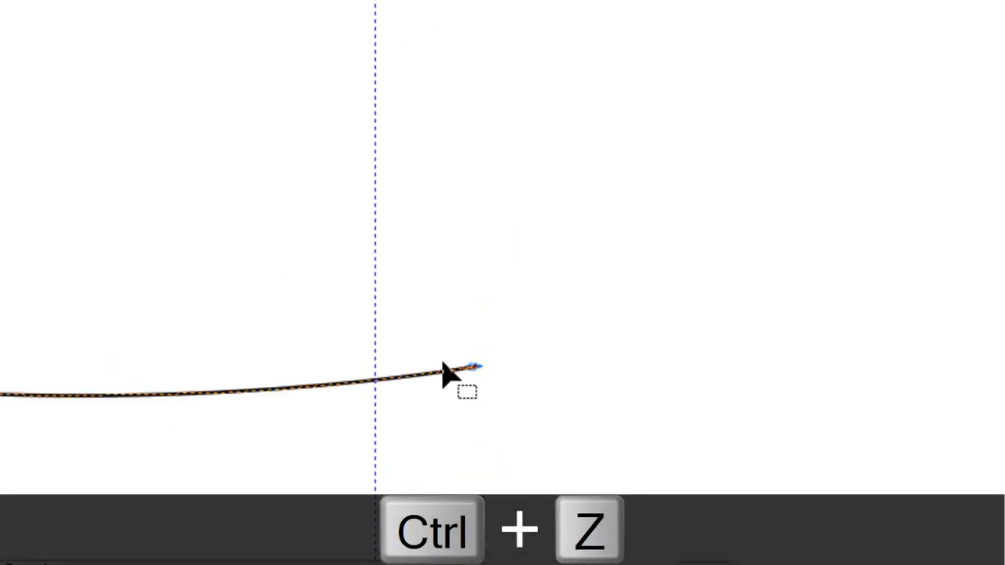
left_click_drag(474, 366, 376, 382)
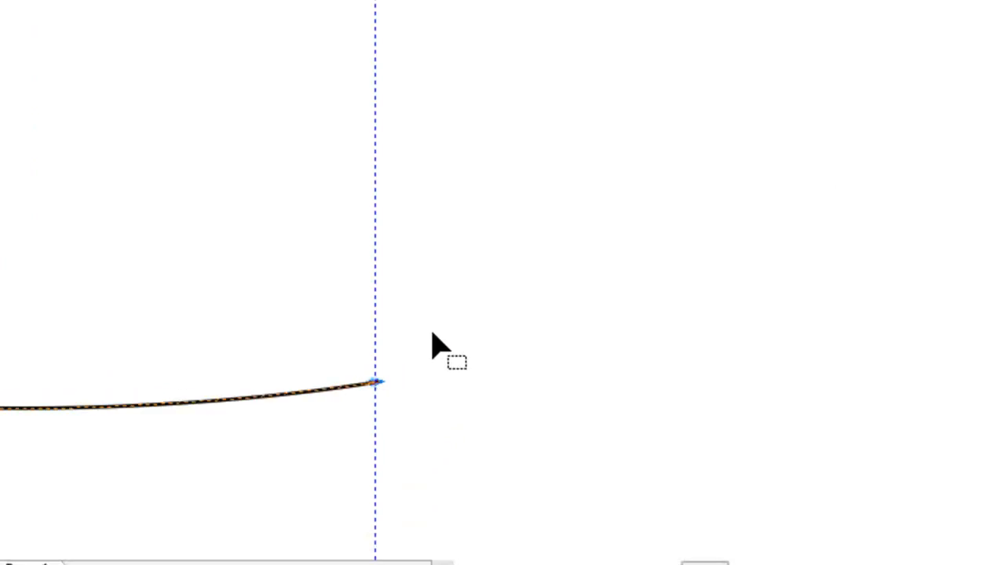
scroll(340, 444, "down", 3)
left_click_drag(341, 430, 274, 456)
scroll(277, 457, "down", 3)
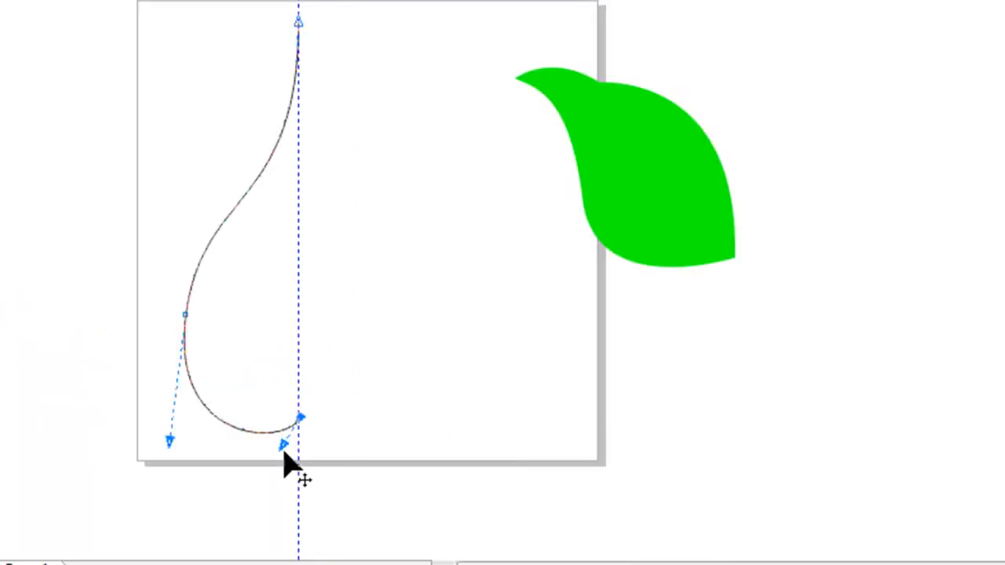
Step: Select the half-teardrop curve with the Pick tool and place a duplicate of it just right of the guideline
left_click(2, 85)
left_click(89, 136)
left_click(234, 212)
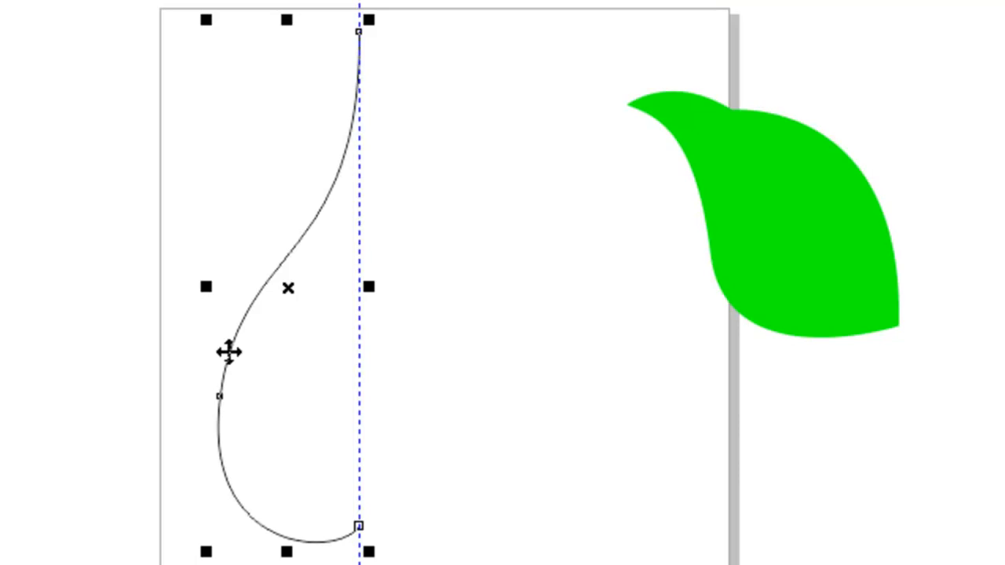
key("Escape")
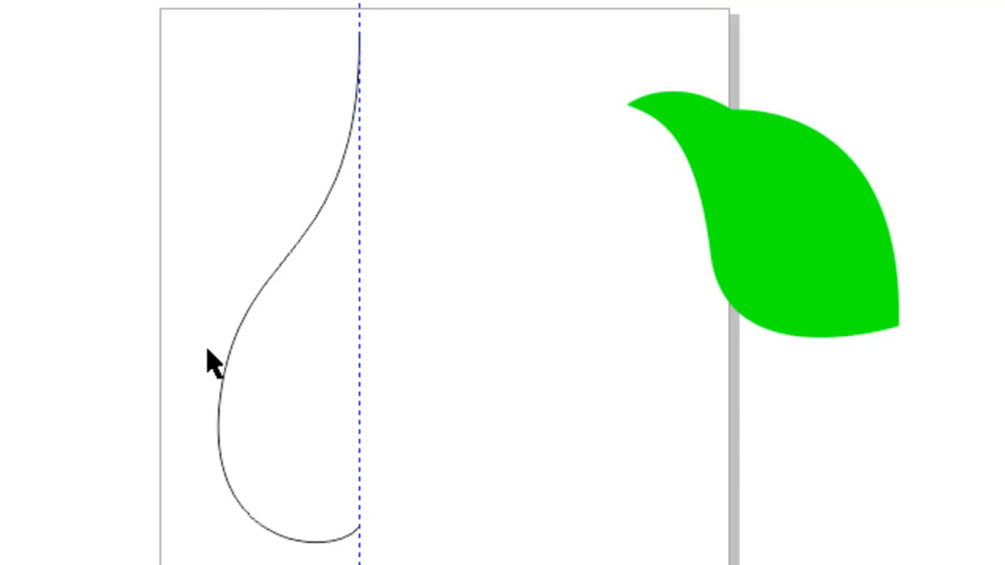
left_click(226, 361)
key("Escape")
left_click(227, 360)
left_click_drag(227, 360, 387, 348)
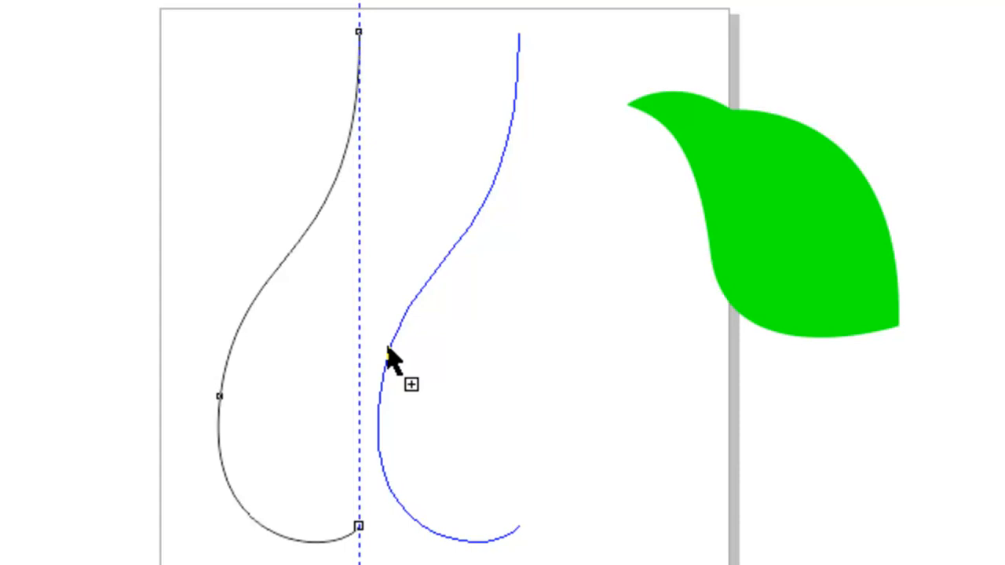
left_click_drag(387, 347, 388, 347)
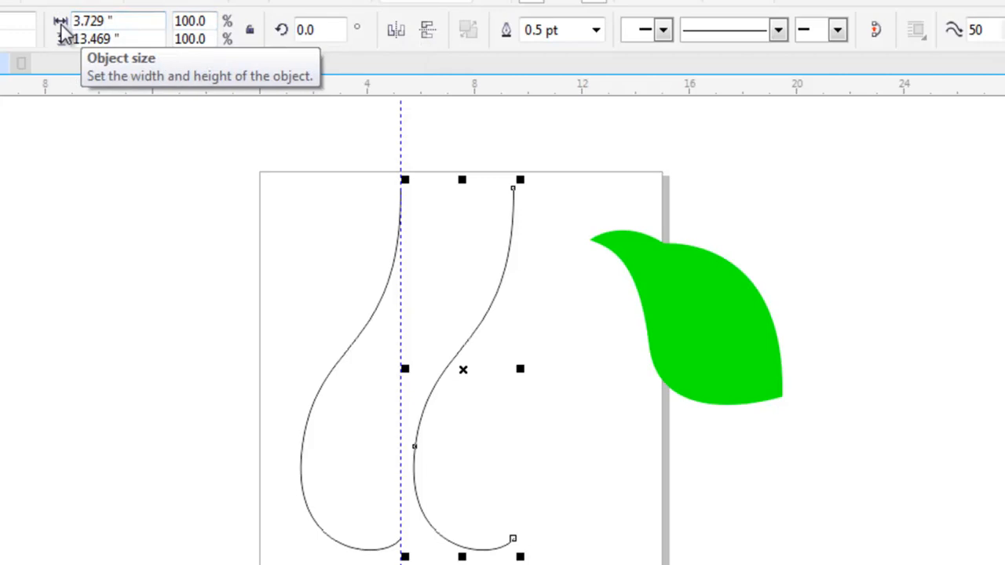
Step: Try mirroring the duplicate horizontally by setting its width to -3.729 inches, and undo it
left_click(124, 22)
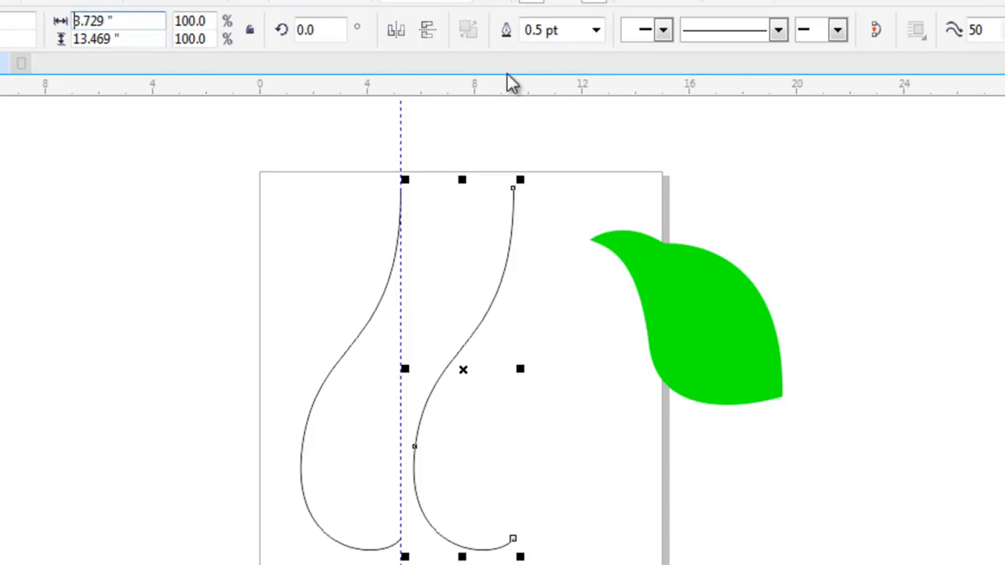
type("-")
key("Return")
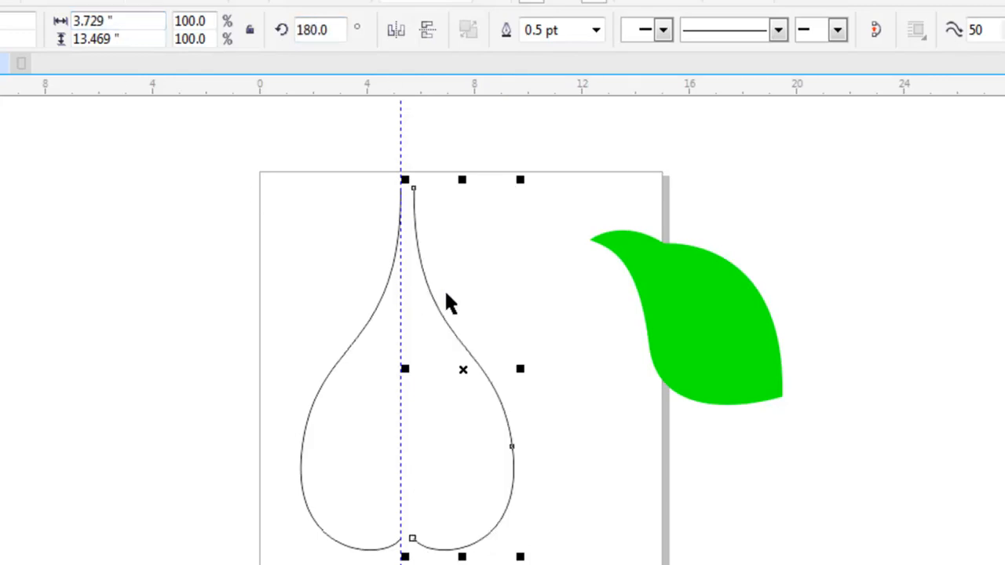
scroll(400, 235, "up", 1)
scroll(464, 385, "down", 2)
scroll(440, 523, "up", 1)
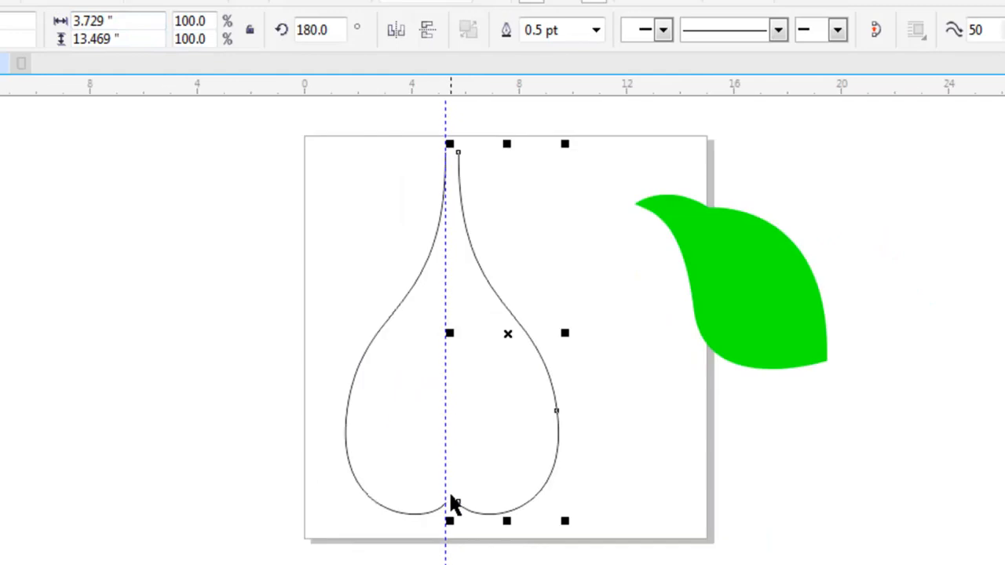
key("ctrl+z")
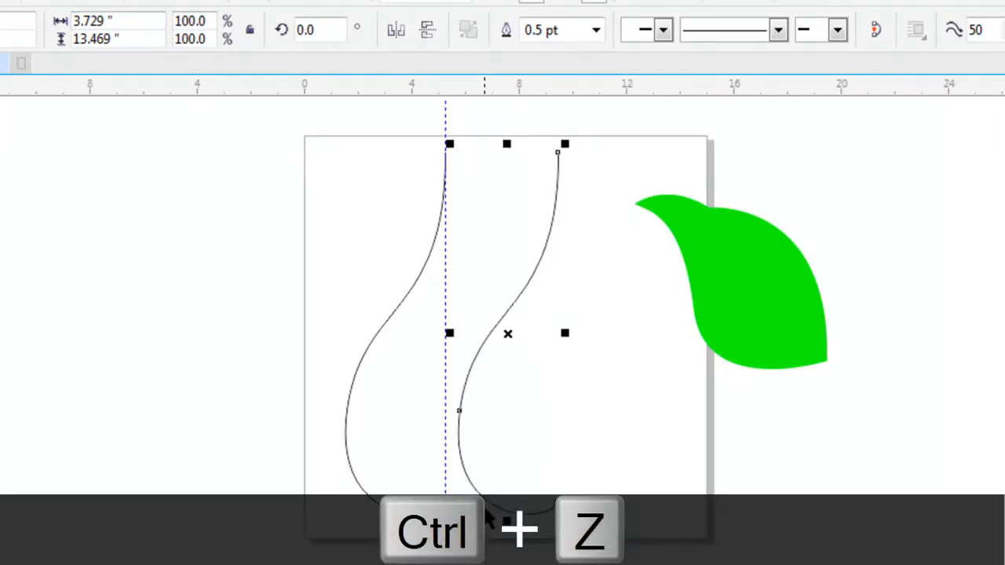
Step: Mirror the duplicate curve horizontally and move it left until its ends meet the original half at the guideline
left_click(397, 35)
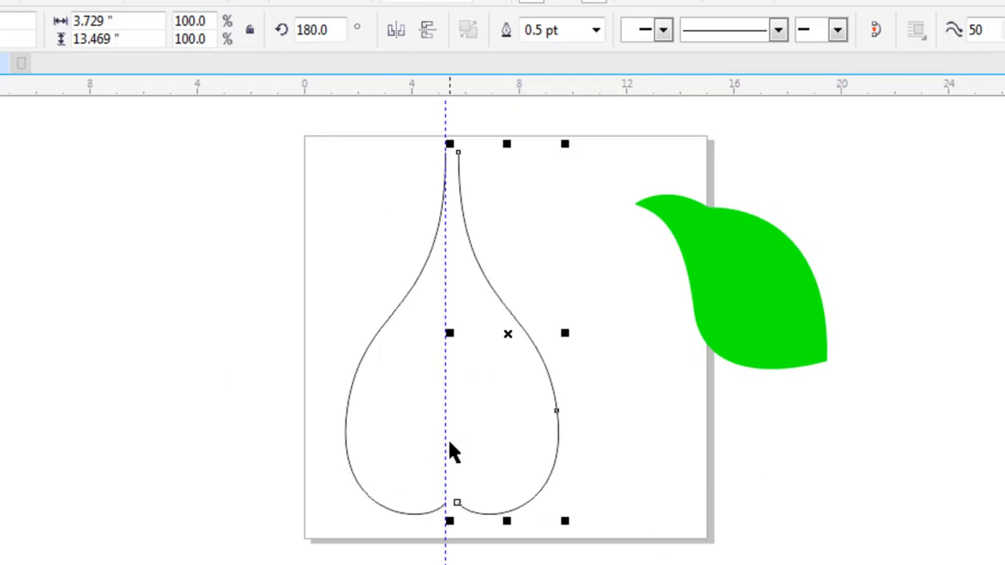
scroll(420, 509, "up", 3)
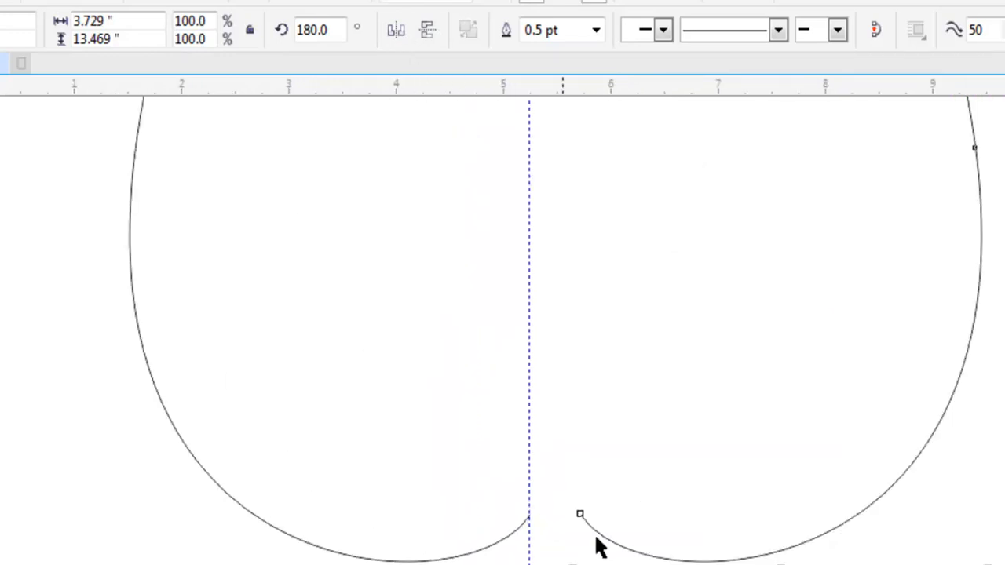
scroll(545, 476, "down", 3)
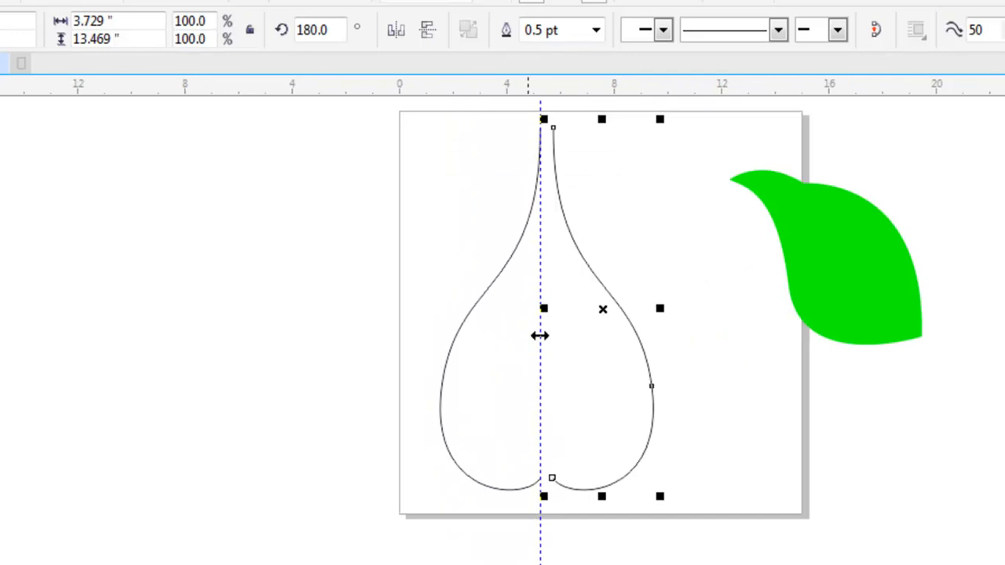
scroll(538, 390, "up", 3)
scroll(530, 518, "down", 3)
scroll(573, 540, "up", 3)
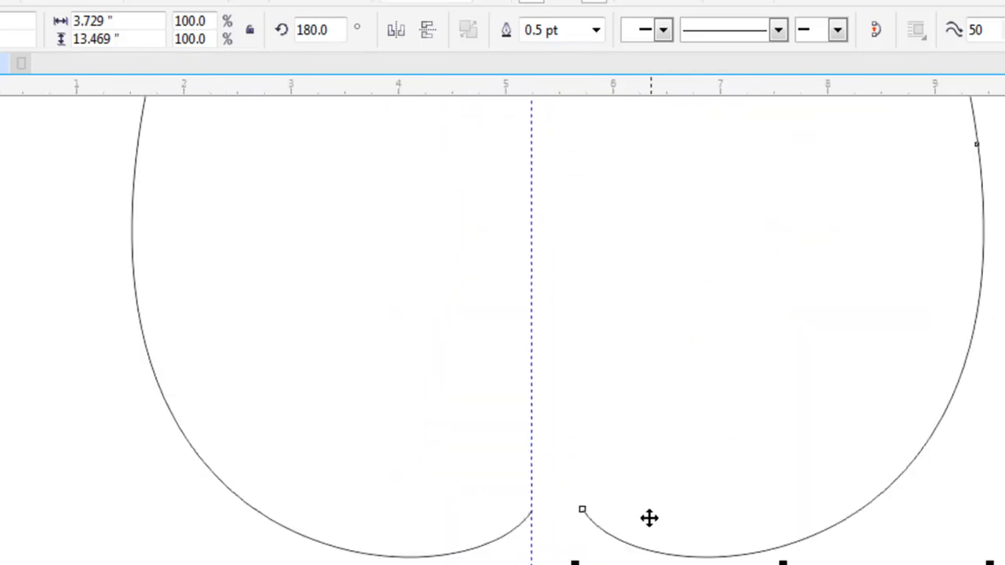
left_click_drag(642, 547, 594, 552)
left_click_drag(590, 553, 589, 543)
Step: Add the original left half curve to the selection so both mirrored halves are selected together
scroll(589, 543, "down", 3)
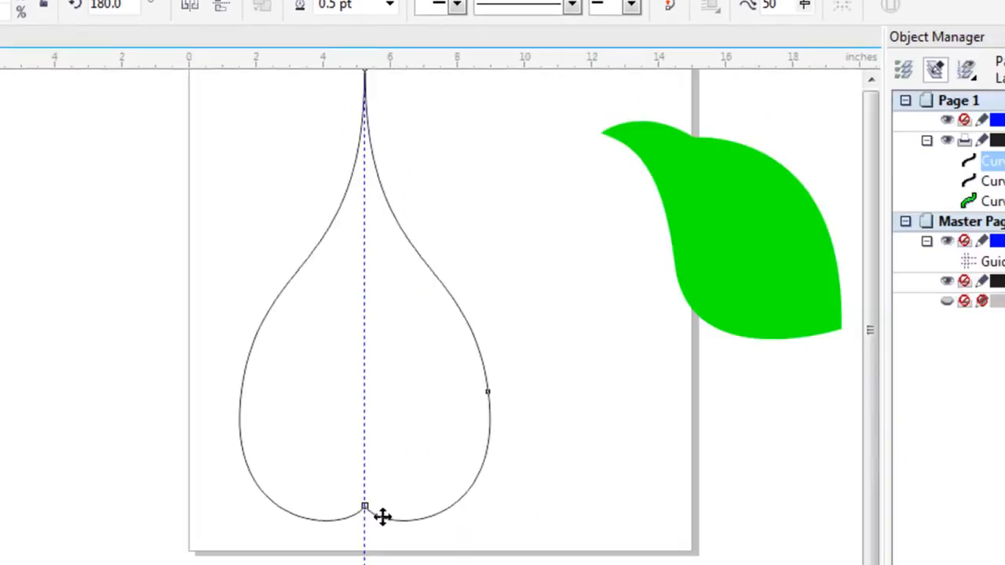
scroll(586, 371, "up", 1)
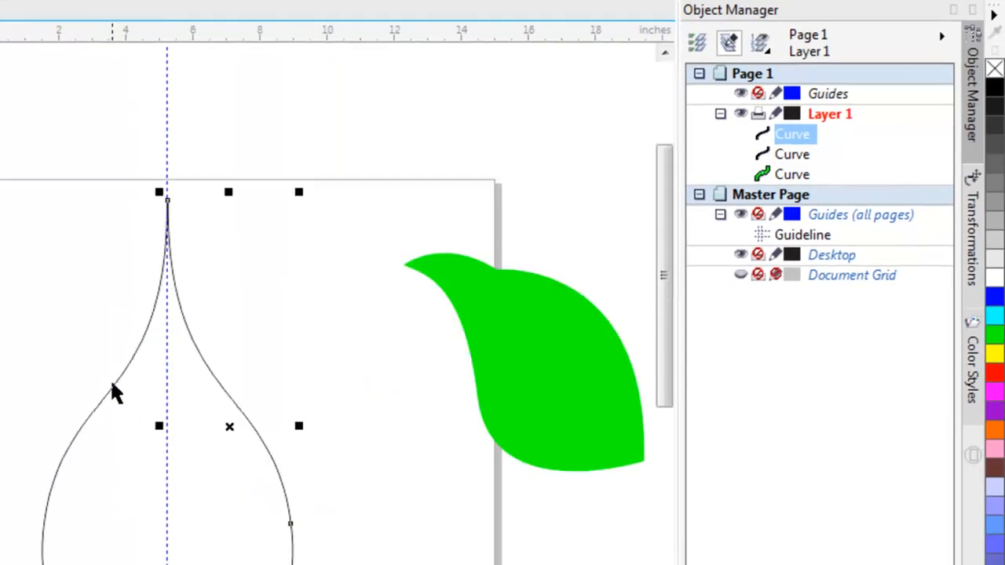
left_click(111, 386, "shift")
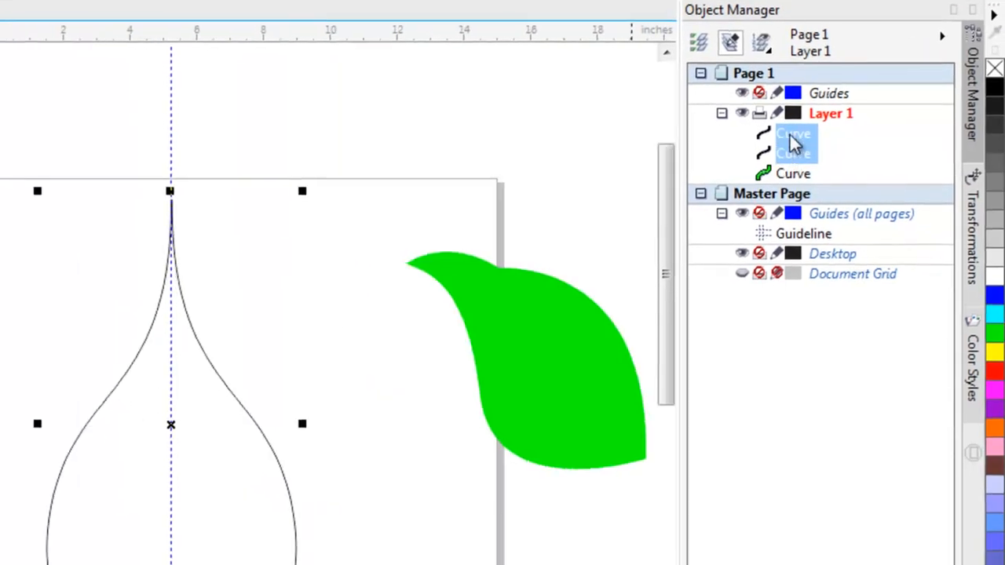
scroll(233, 292, "up", 2)
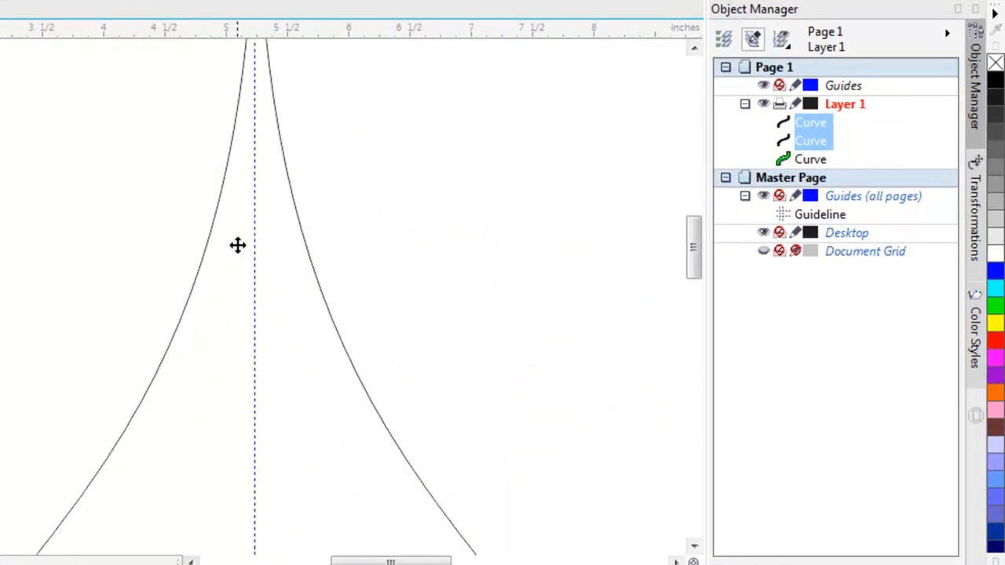
scroll(238, 245, "down", 2)
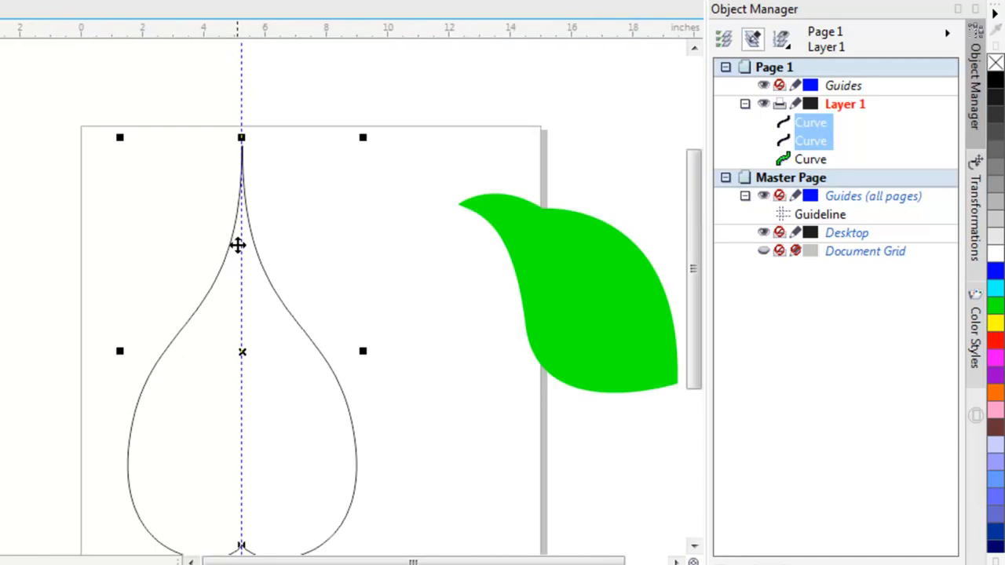
scroll(238, 397, "down", 1)
scroll(254, 467, "up", 3)
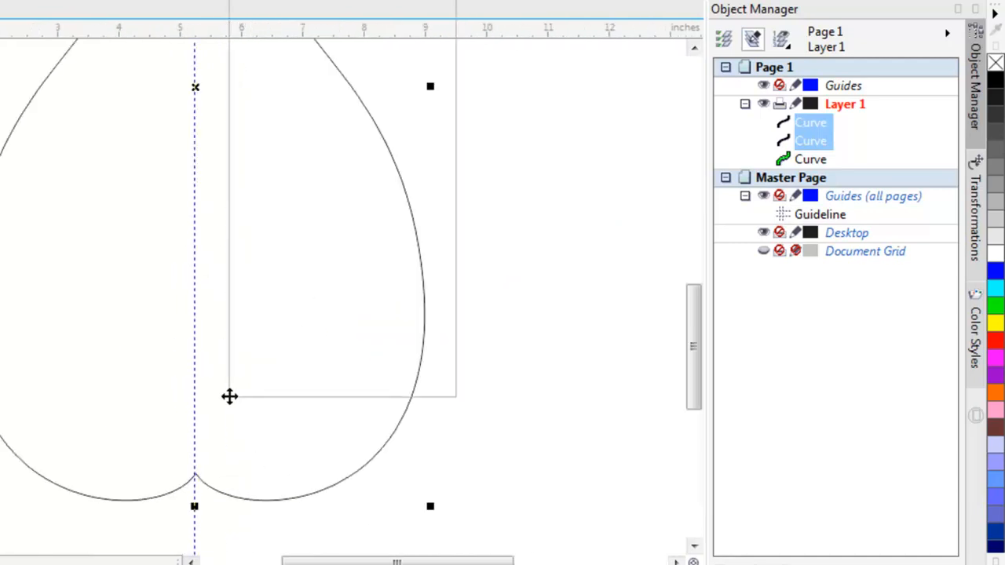
Step: Try combining the two selected half curves, and undo the operation
right_click(229, 397)
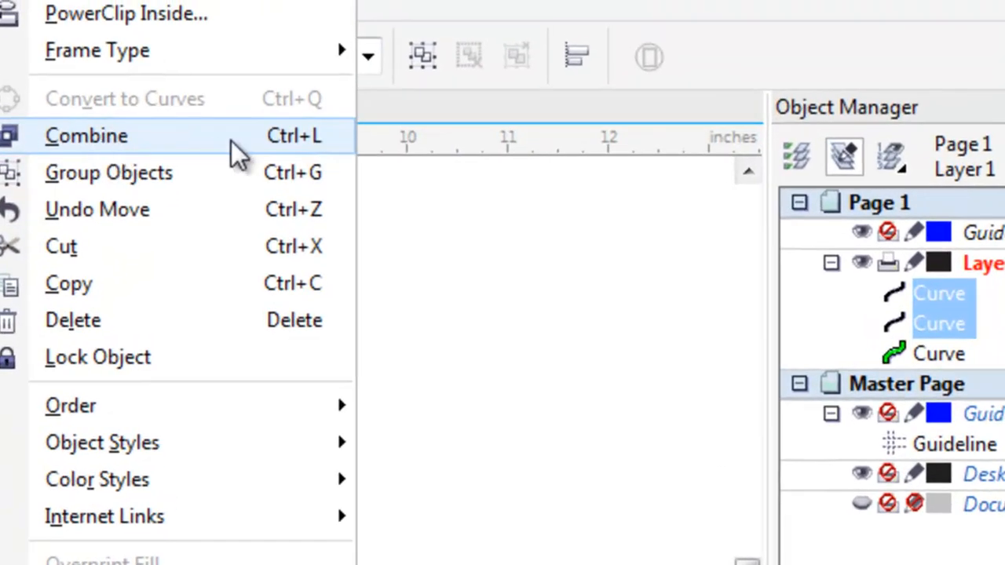
left_click(320, 149)
scroll(140, 439, "up", 3)
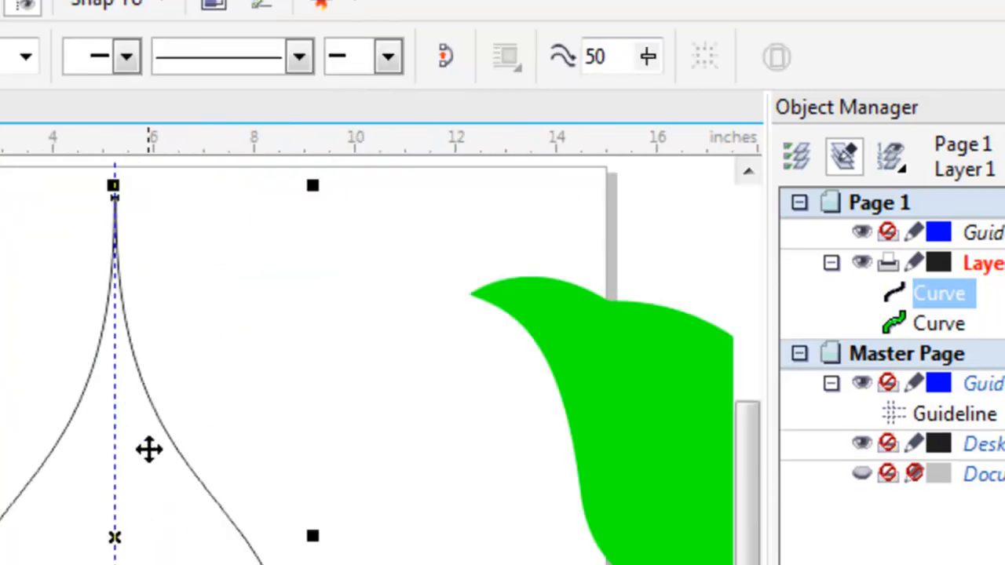
key("ctrl+z")
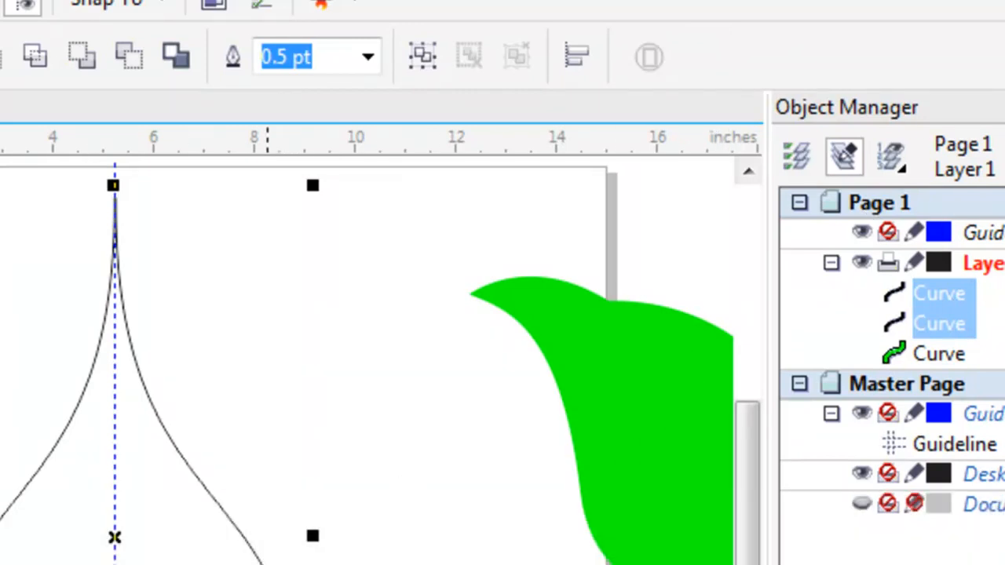
Step: Combine the two selected half curves into a single curve object
right_click(271, 369)
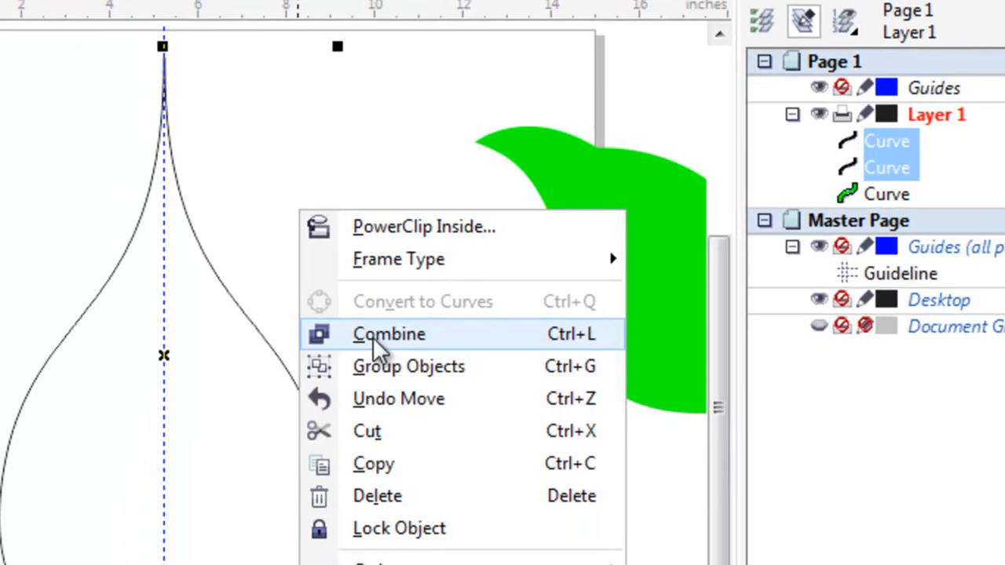
left_click(373, 337)
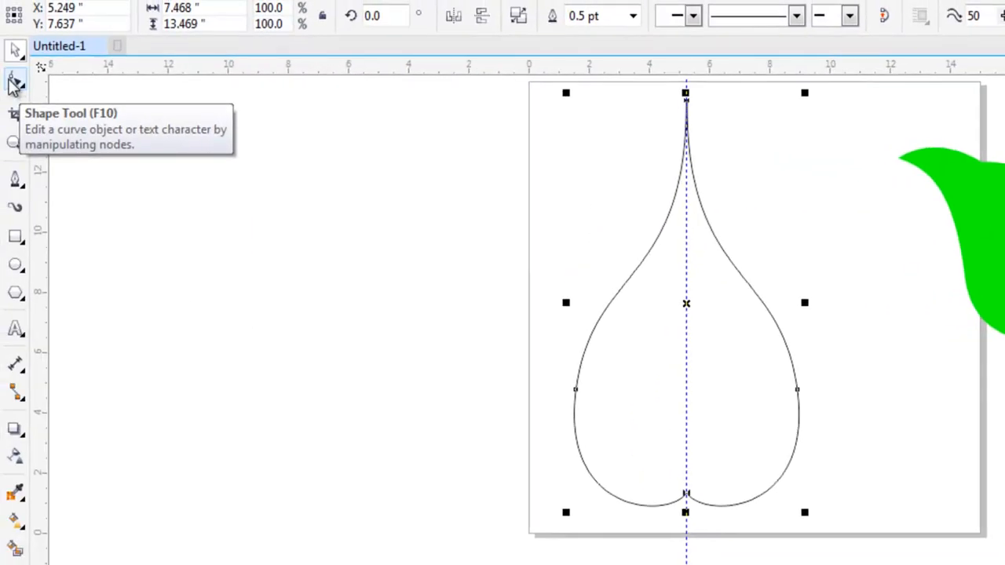
Step: Examine the end nodes at the tip and base of the combined outline with the Shape tool
left_click(19, 80)
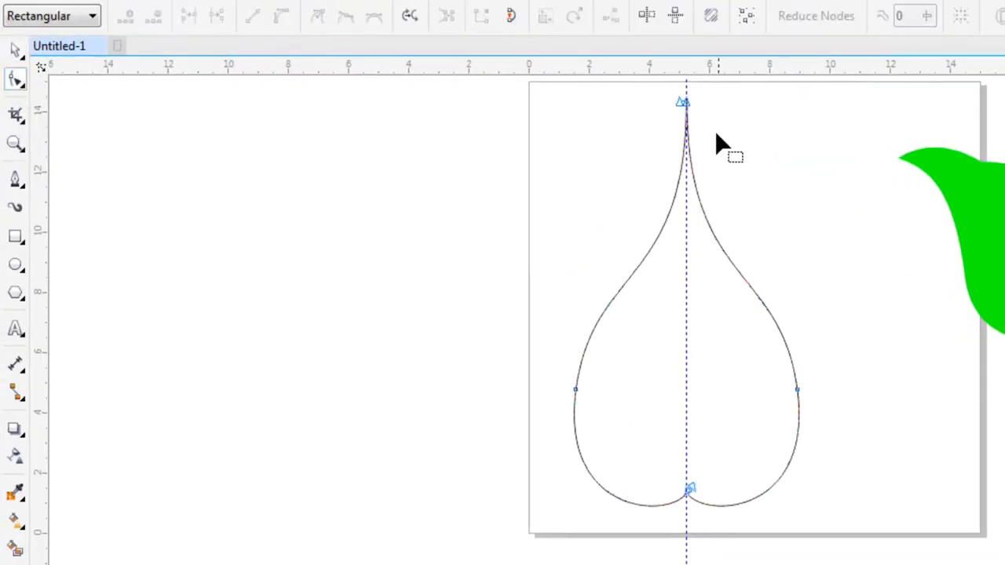
scroll(716, 145, "down", 2)
scroll(710, 144, "up", 4)
scroll(753, 102, "down", 2)
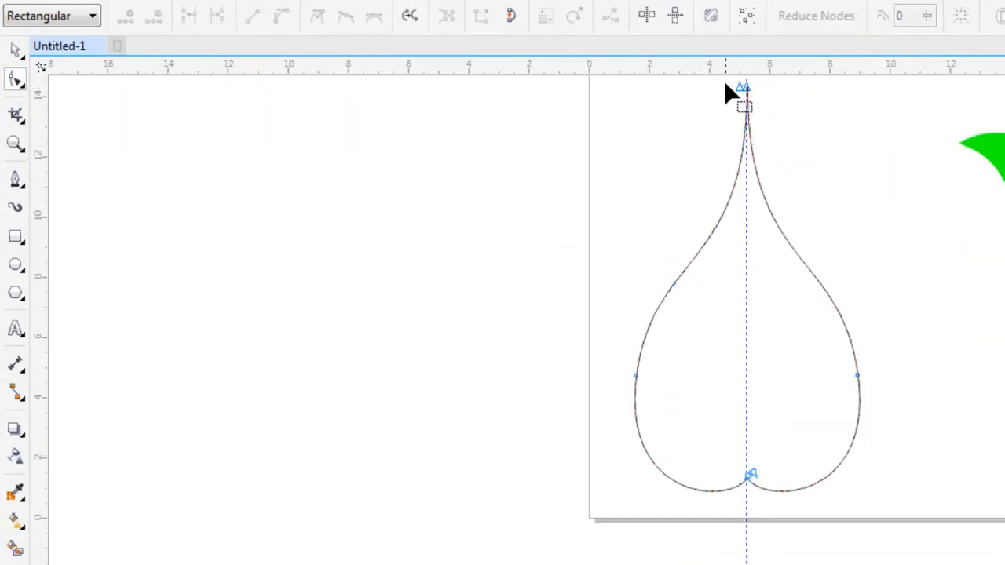
scroll(725, 82, "up", 4)
scroll(800, 114, "down", 2)
scroll(870, 120, "up", 3)
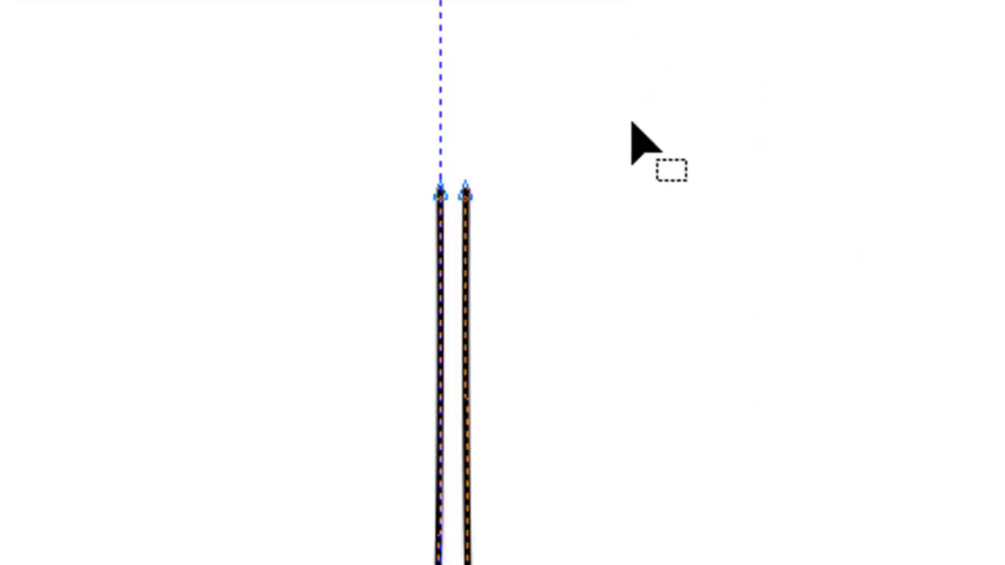
scroll(510, 196, "down", 3)
scroll(507, 408, "down", 4)
scroll(507, 408, "up", 8)
scroll(429, 282, "down", 4)
scroll(104, 225, "up", 5)
scroll(201, 223, "down", 2)
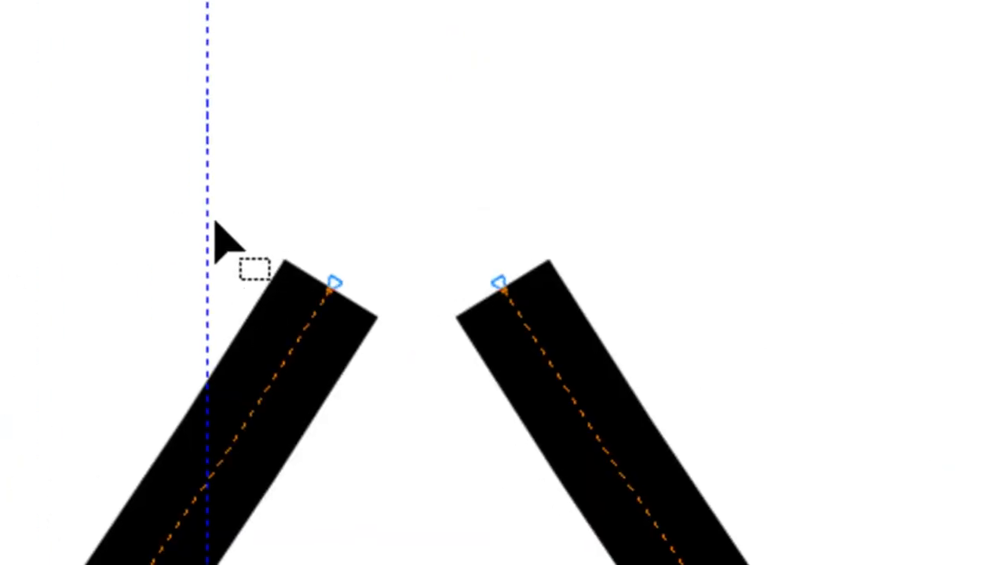
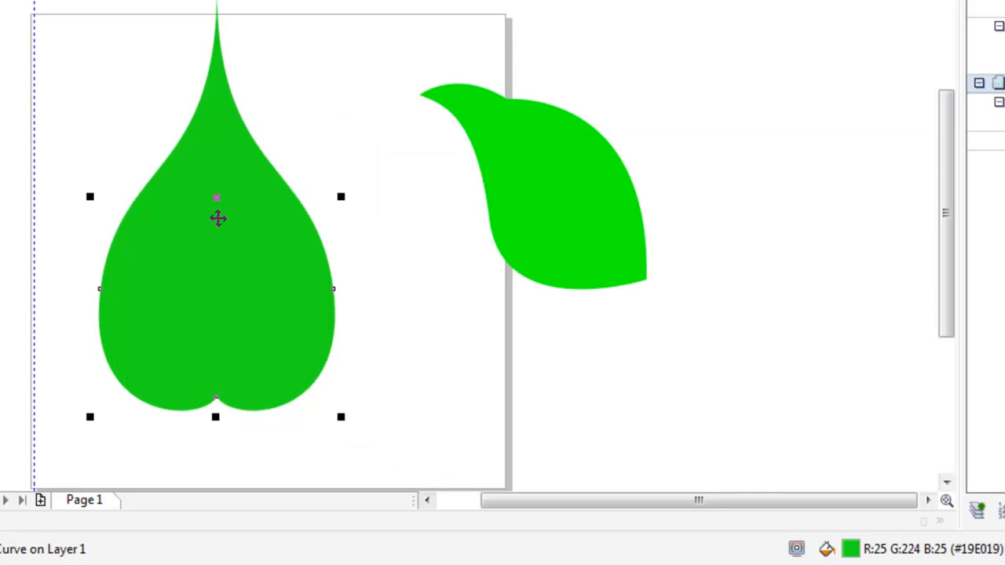
Step: Apply a linear fountain fill diagonally across the symmetrical leaf and set its end colour to the bright green from the document palette
key("g")
left_click_drag(143, 196, 291, 339)
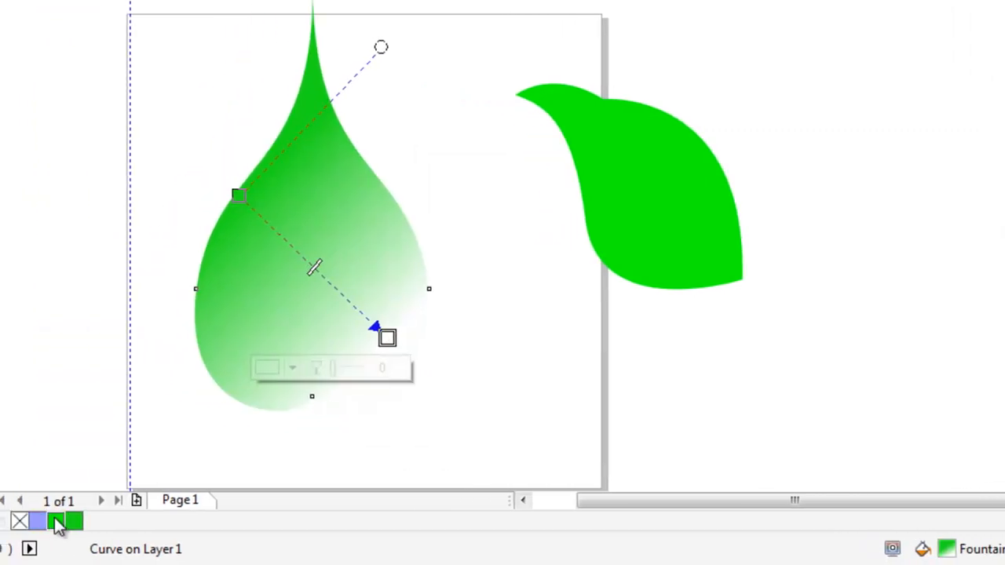
left_click(59, 524)
Step: Reposition the fountain fill so dark green starts right of the leaf's centre and bright green ends at its left edge, and deselect the leaf
left_click_drag(238, 196, 307, 220)
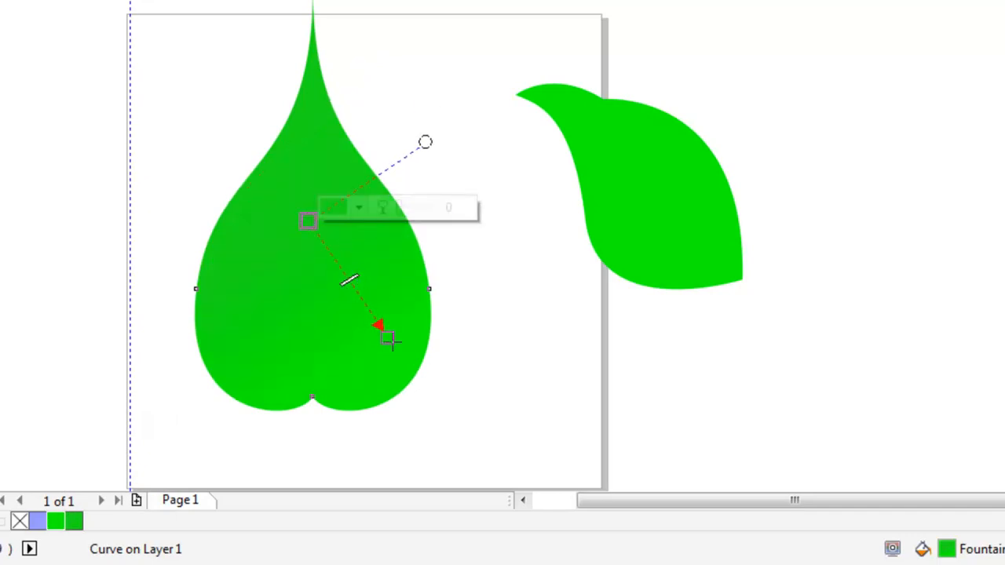
left_click_drag(387, 338, 189, 224)
left_click_drag(309, 221, 373, 256)
key("space")
scroll(362, 402, "down", 1)
left_click(271, 270)
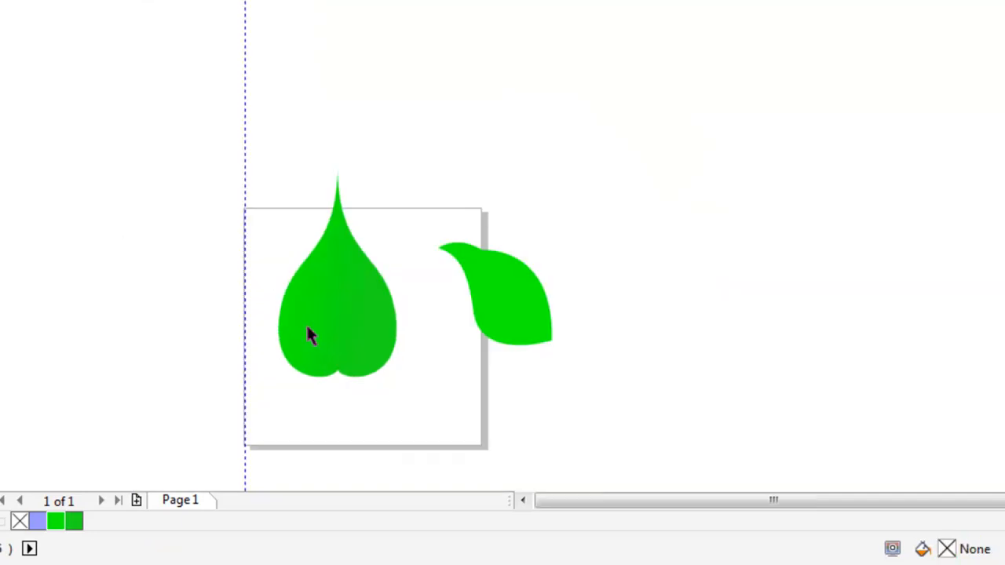
Step: Draw a closed curved shape around several control points left of the page with the B-Spline tool, and delete it
left_click(43, 101)
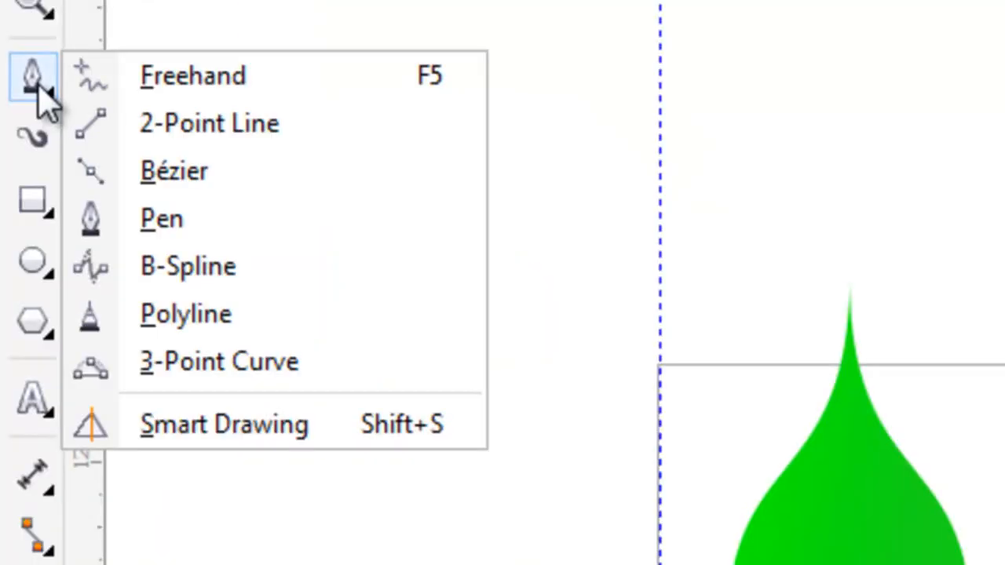
left_click(245, 272)
left_click(217, 463)
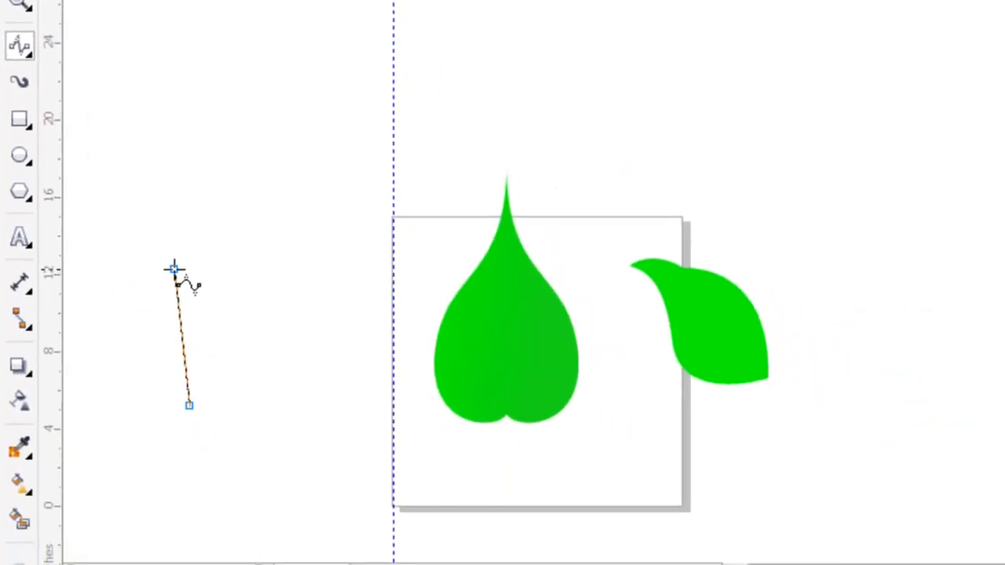
scroll(471, 138, "left", 1)
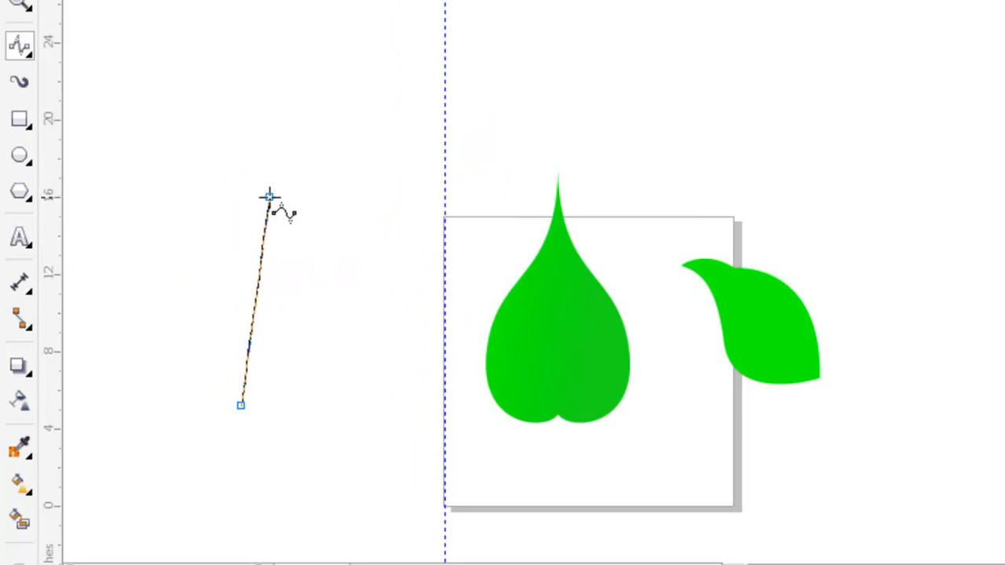
left_click(248, 182)
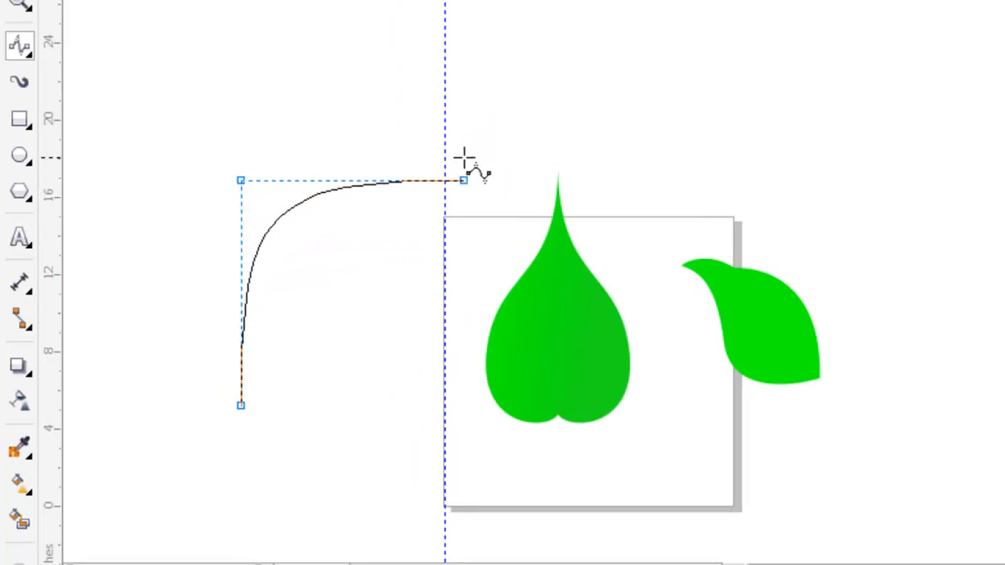
left_click(514, 23)
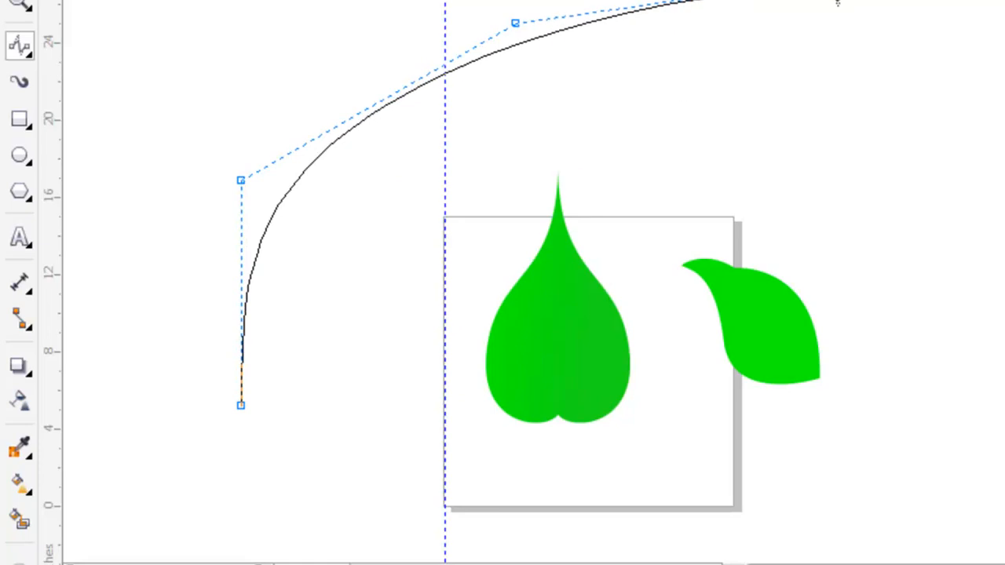
left_click(103, 134)
left_click(118, 337)
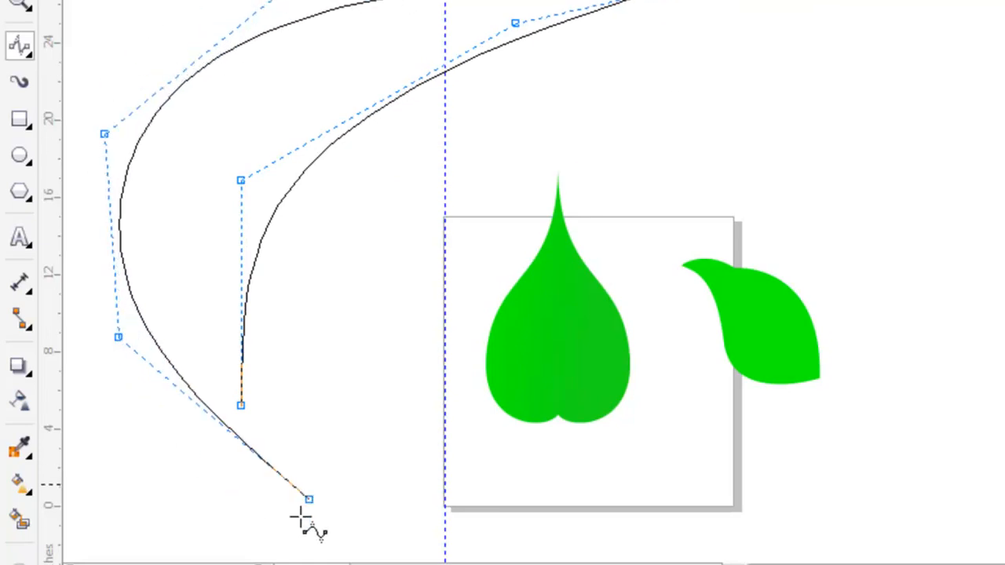
left_click(240, 405)
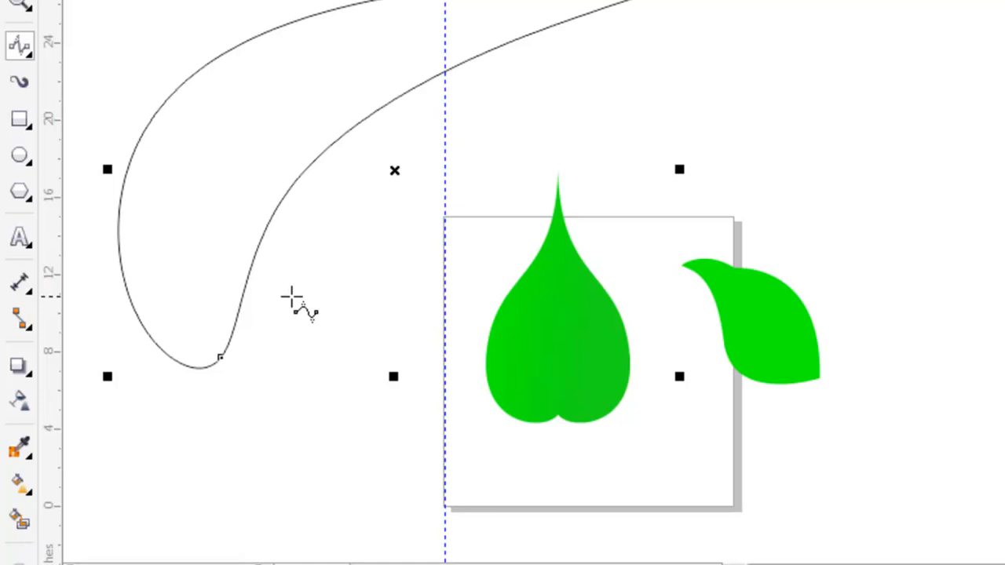
key("Delete")
Step: Draw a closed irregular outline in the empty area left of the page with the Polyline tool, and delete it
left_click(26, 48)
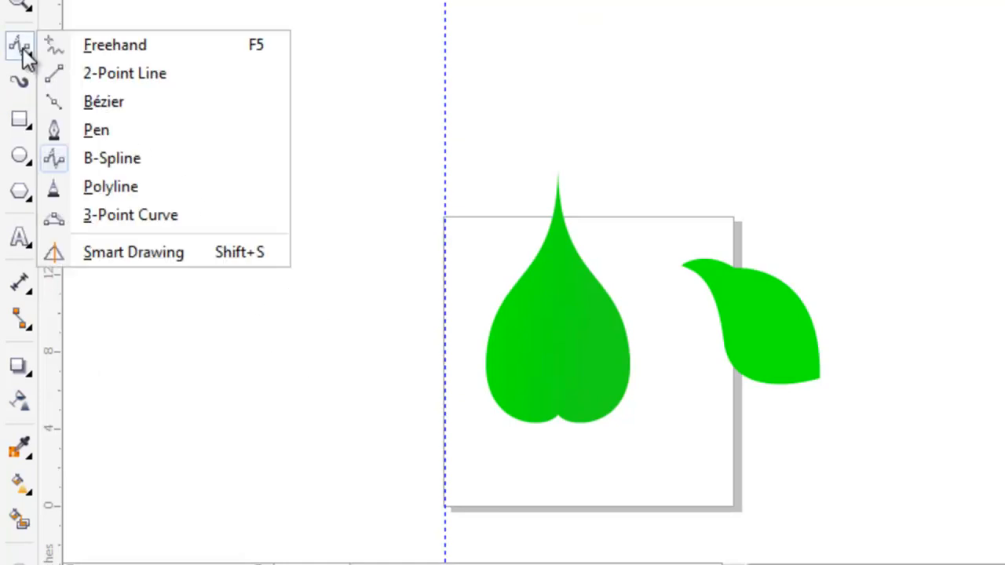
left_click(30, 49)
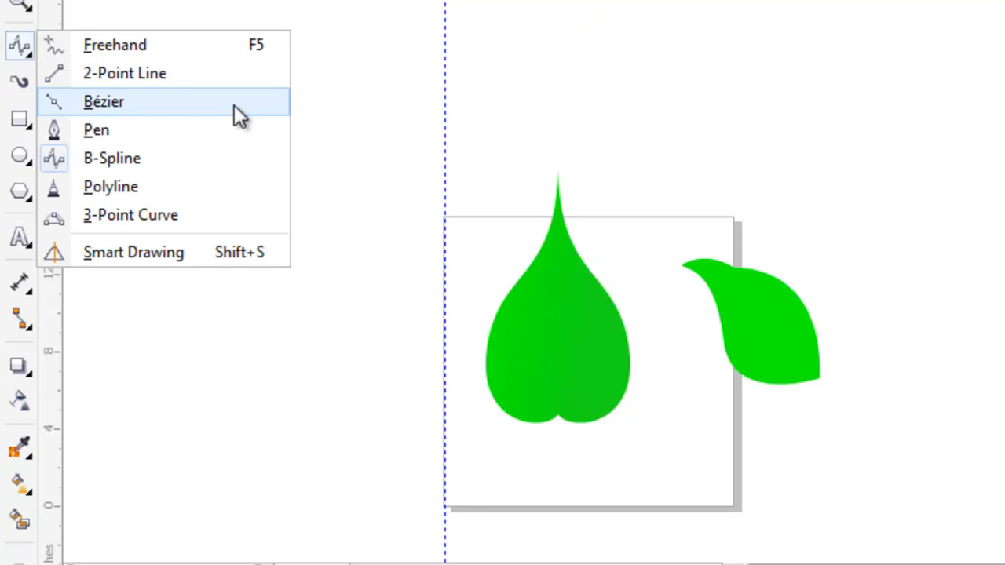
left_click(135, 191)
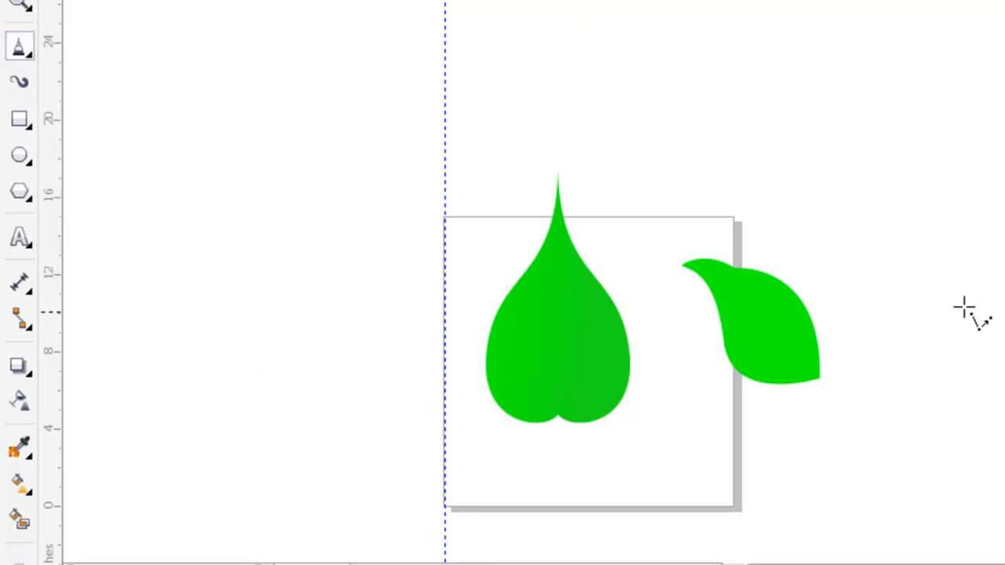
scroll(204, 325, "up", 2)
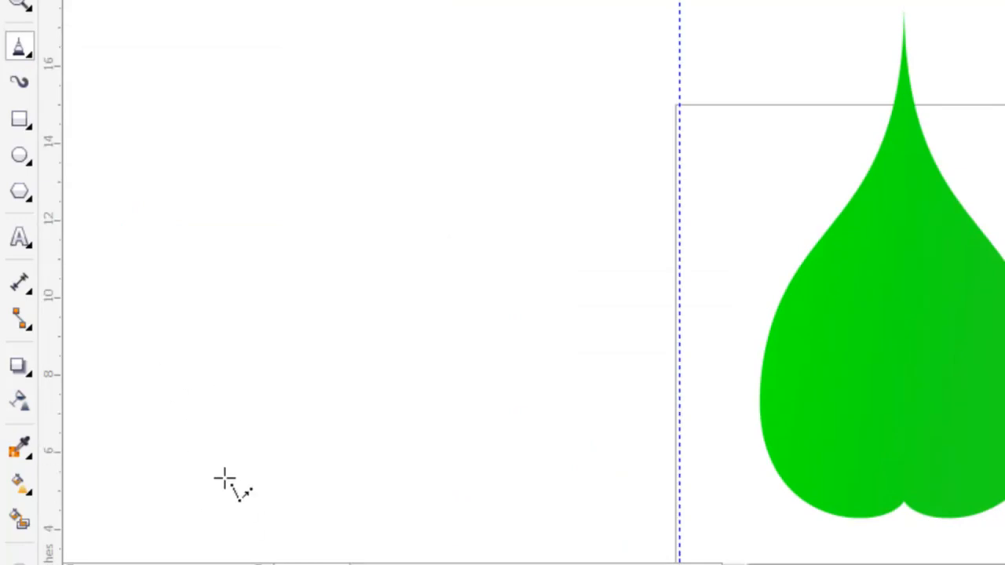
mouse_move(216, 462)
left_mouse_down()
mouse_move(190, 363)
mouse_move(245, 312)
mouse_move(243, 254)
mouse_move(336, 237)
mouse_move(365, 360)
mouse_move(286, 427)
mouse_move(233, 496)
mouse_move(217, 465)
left_mouse_up()
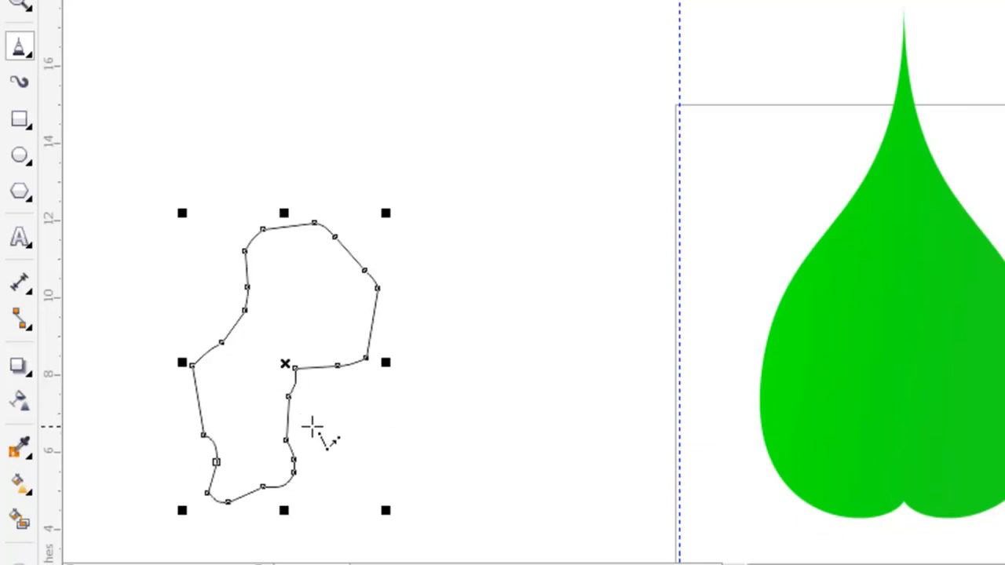
key("Delete")
Step: Draw a small arc left of the page with the 3-Point Curve tool, and undo it
left_click(31, 54)
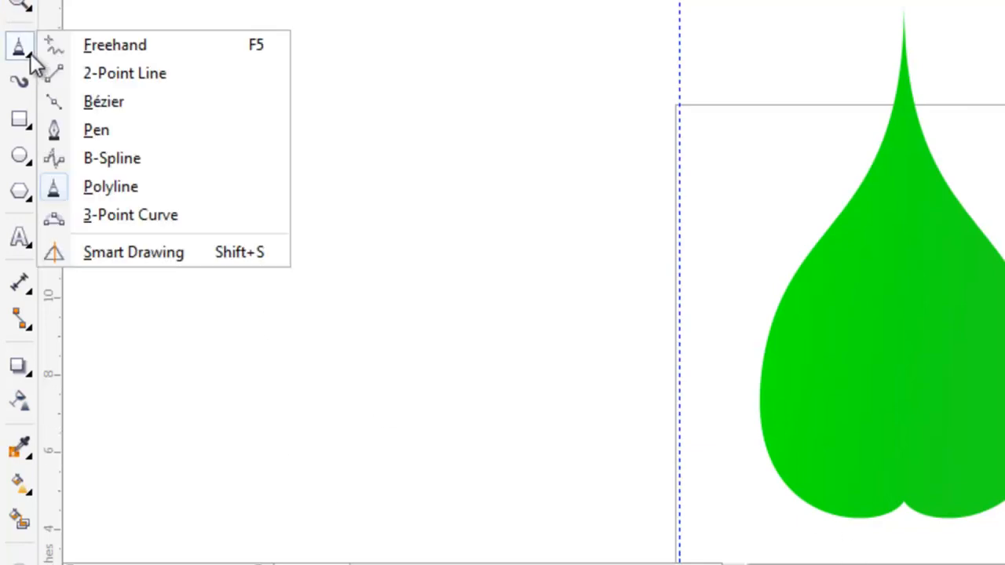
left_click(102, 215)
left_click_drag(130, 338, 332, 3)
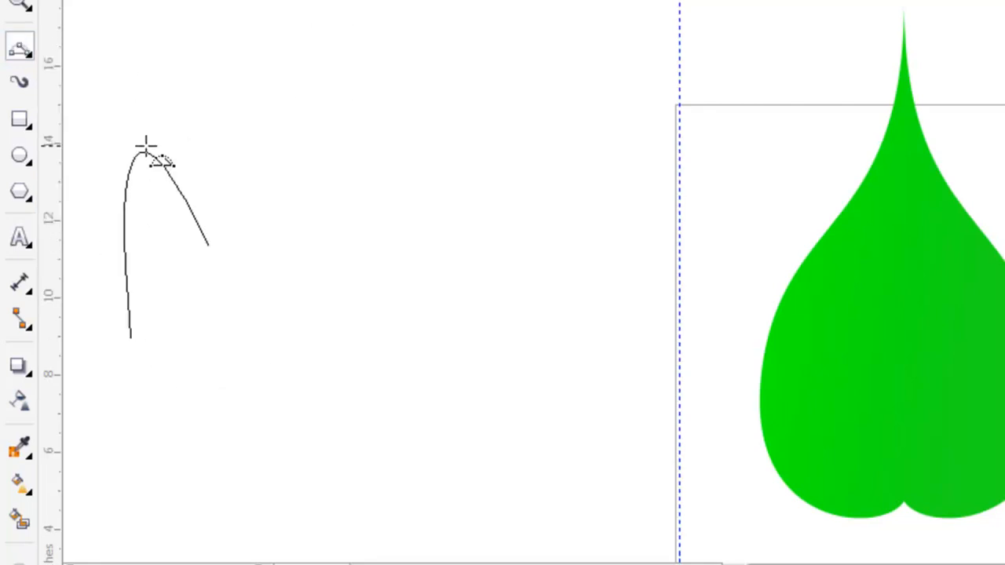
left_click(130, 264)
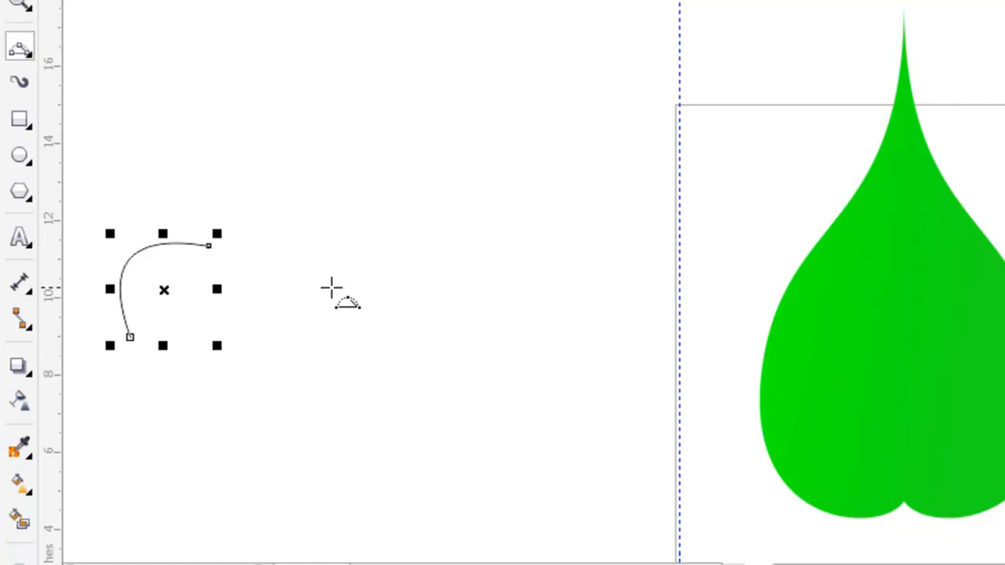
key("ctrl+z")
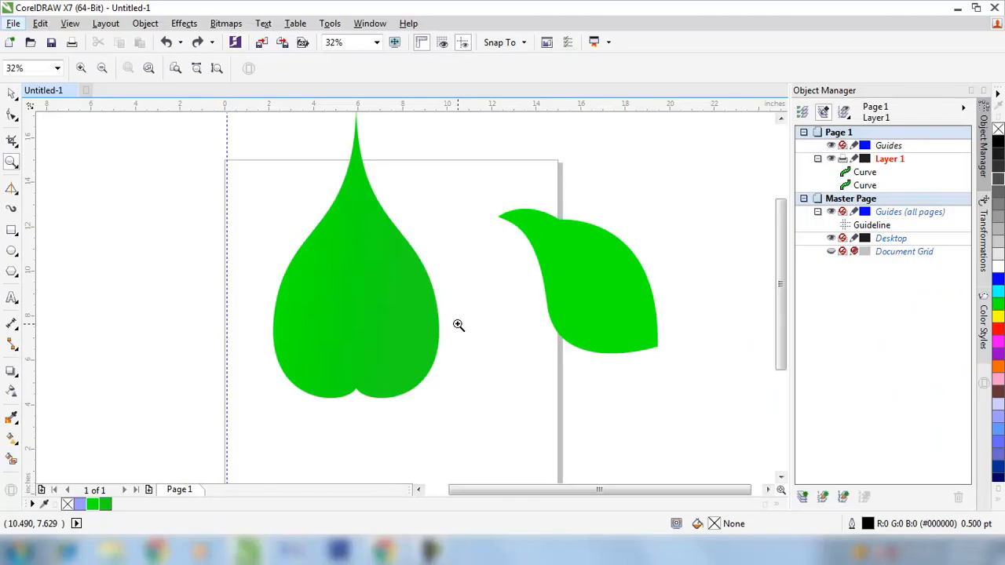
Step: Activate the Smart Drawing tool and set its shape recognition level to Highest
left_click(19, 195)
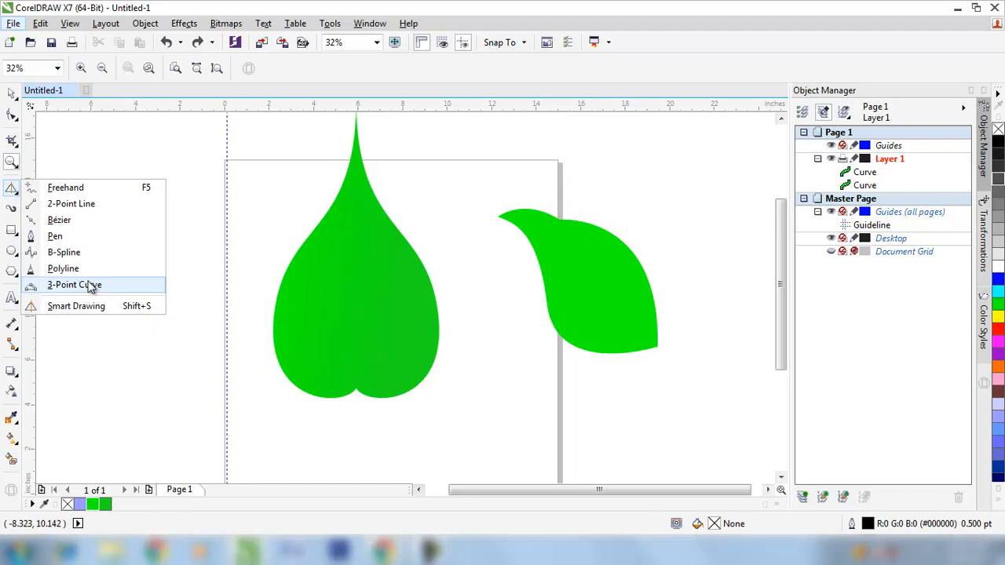
left_click(84, 308)
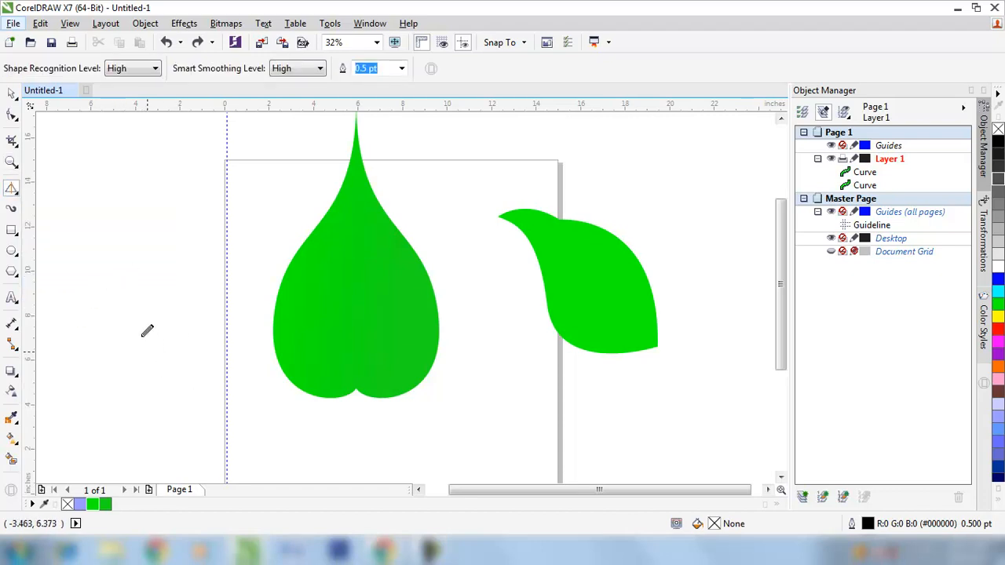
left_click(12, 192)
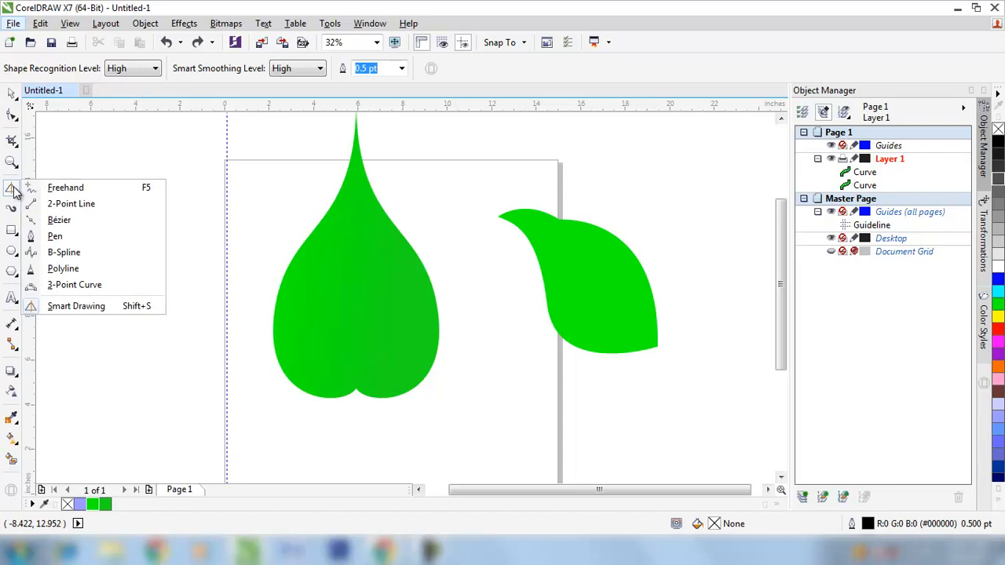
left_click(112, 305)
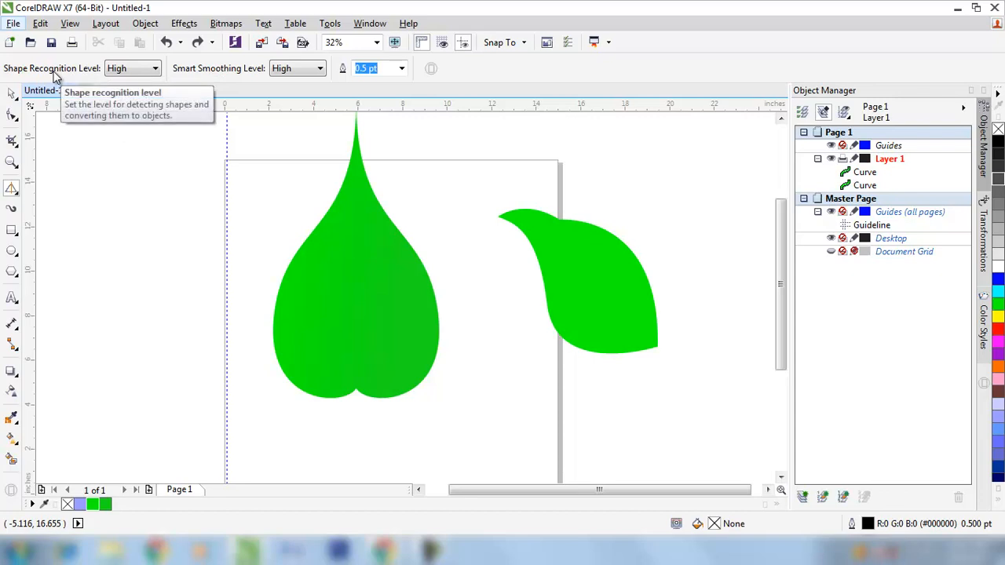
left_click(142, 69)
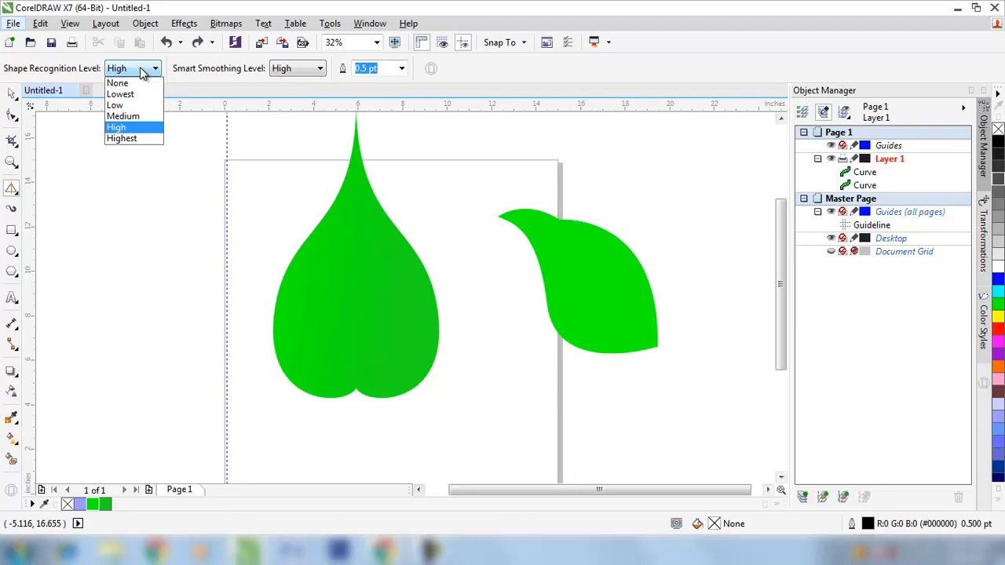
left_click(139, 138)
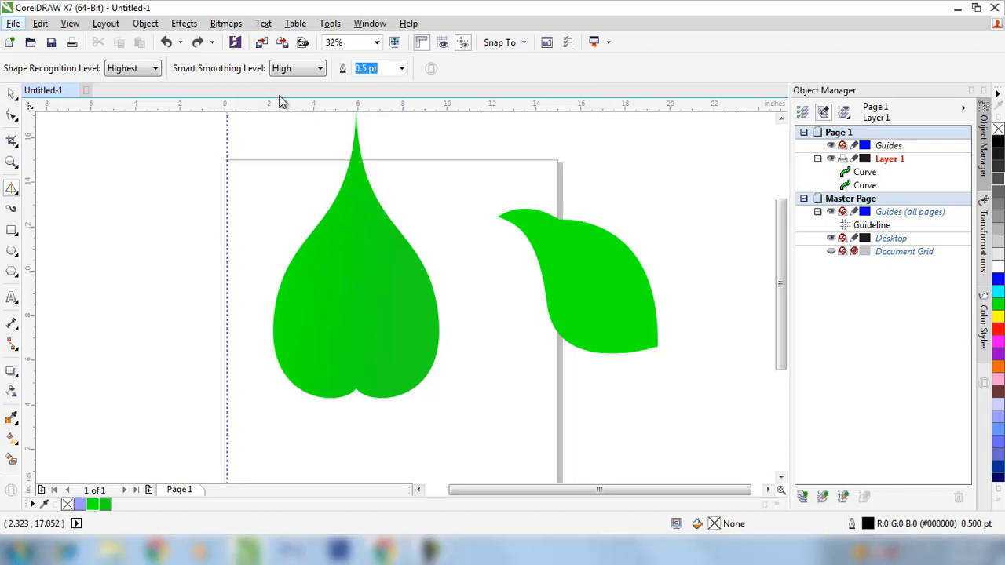
Step: Sketch a closed, slender leaf outline with a notch in its left side, in the empty area left of the page
scroll(223, 291, "down", 3)
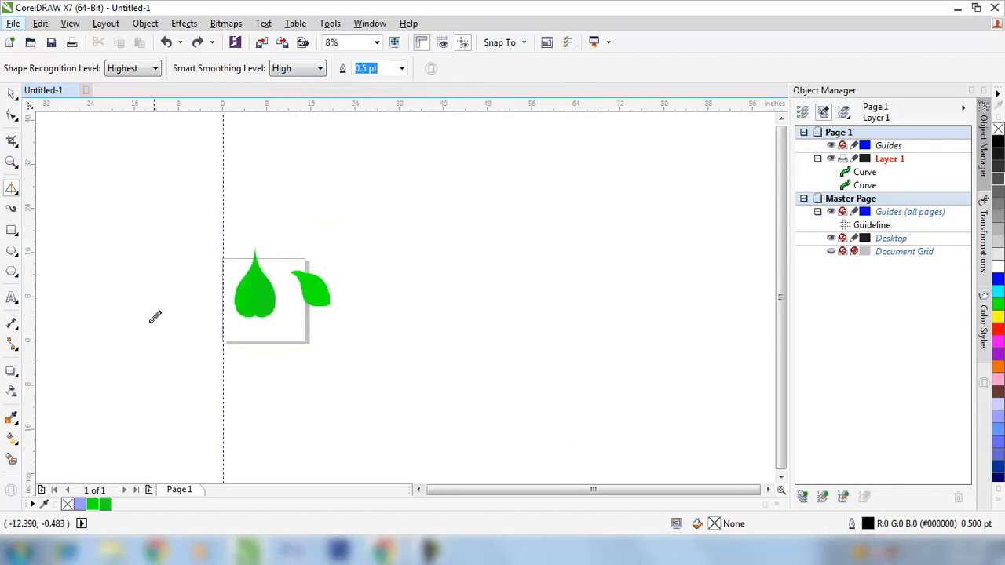
scroll(145, 310, "up", 3)
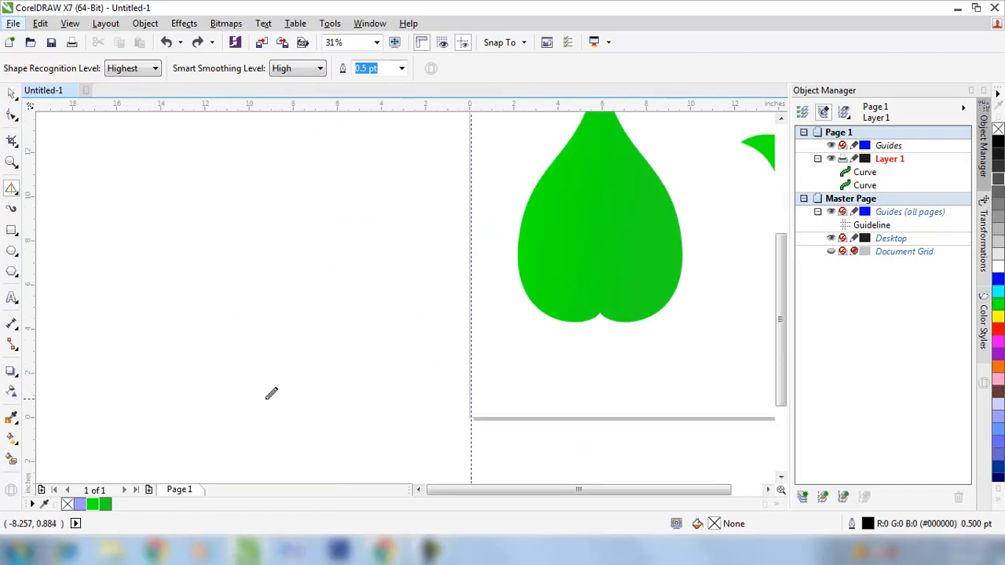
mouse_move(254, 409)
left_mouse_down()
mouse_move(232, 397)
mouse_move(218, 344)
mouse_move(282, 256)
mouse_move(290, 194)
mouse_move(298, 285)
mouse_move(251, 410)
left_mouse_up()
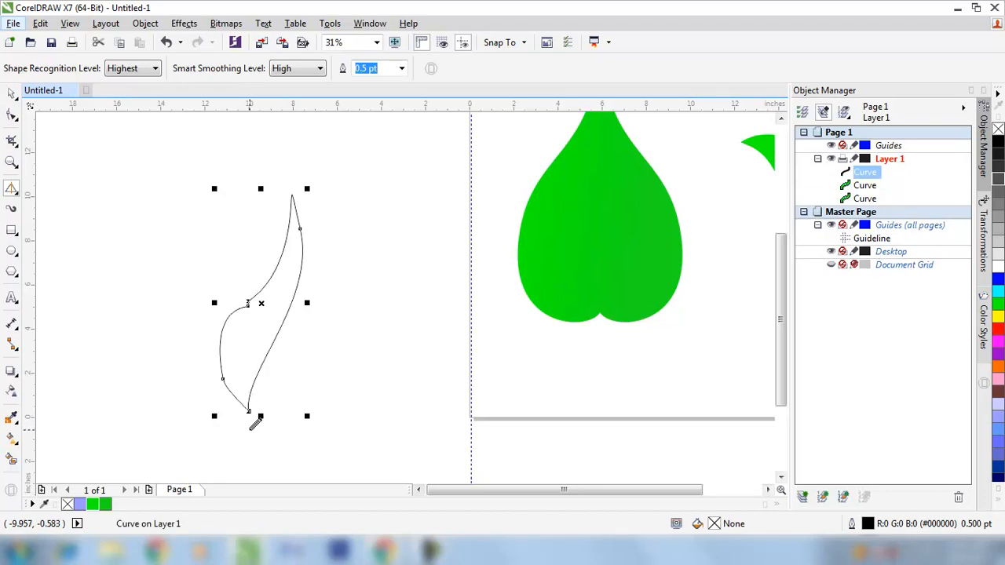
scroll(254, 424, "up", 3)
scroll(251, 420, "down", 5)
scroll(248, 409, "up", 5)
scroll(246, 385, "down", 5)
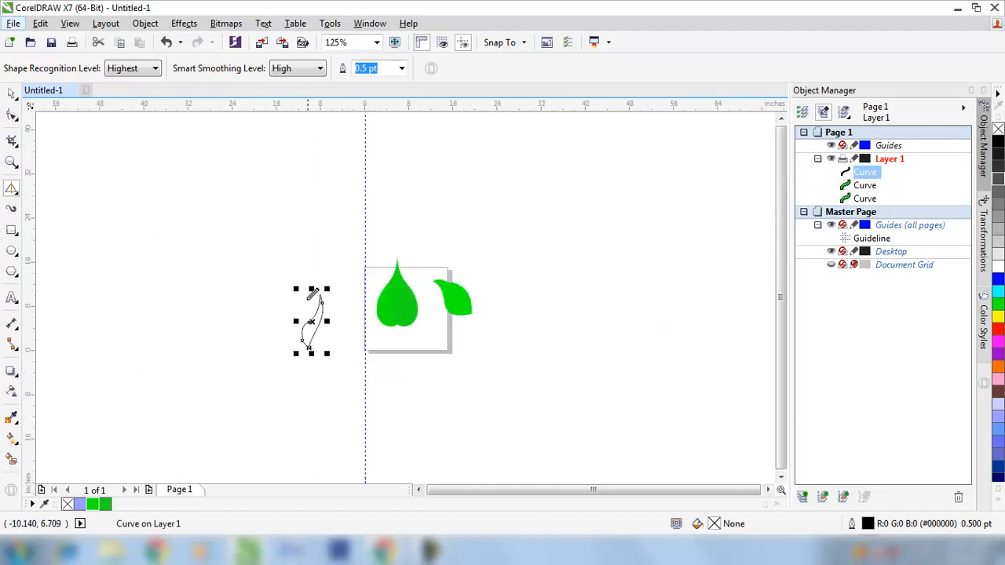
scroll(310, 346, "up", 5)
scroll(312, 338, "down", 5)
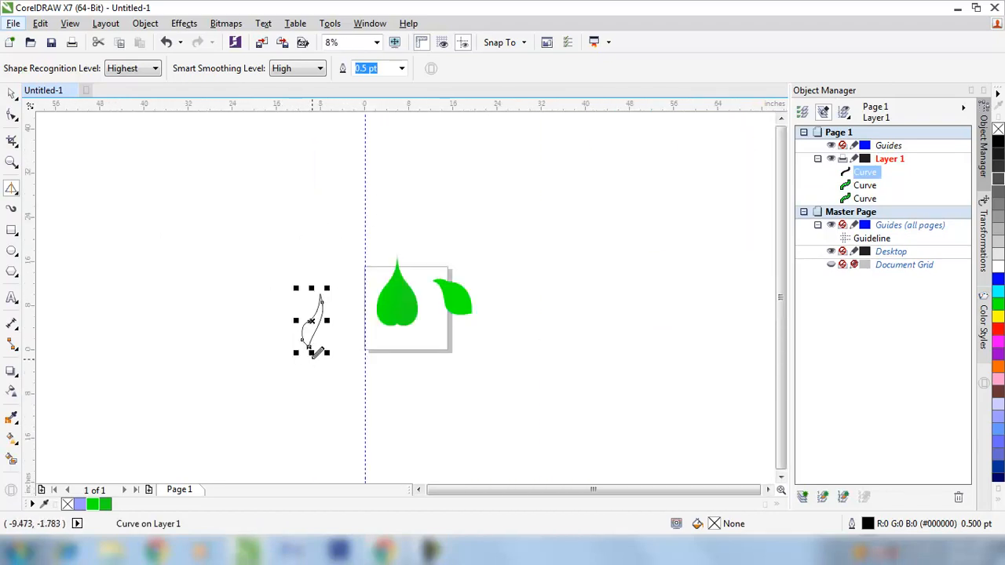
scroll(318, 352, "up", 2)
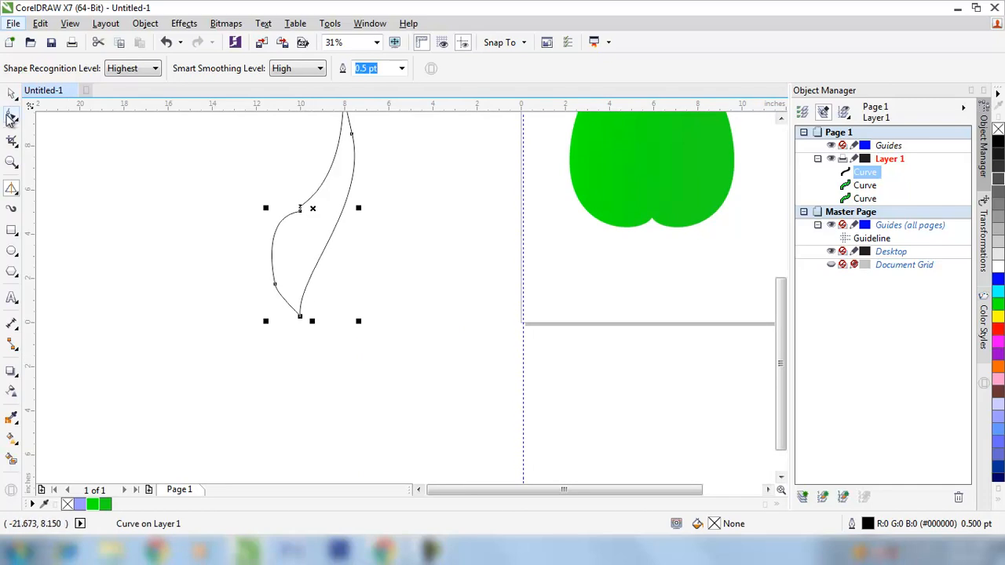
Step: Delete the node on the lower-left bulge of the new leaf outline using the Shape tool
left_click(11, 116)
left_click_drag(262, 186, 308, 241)
key("Delete")
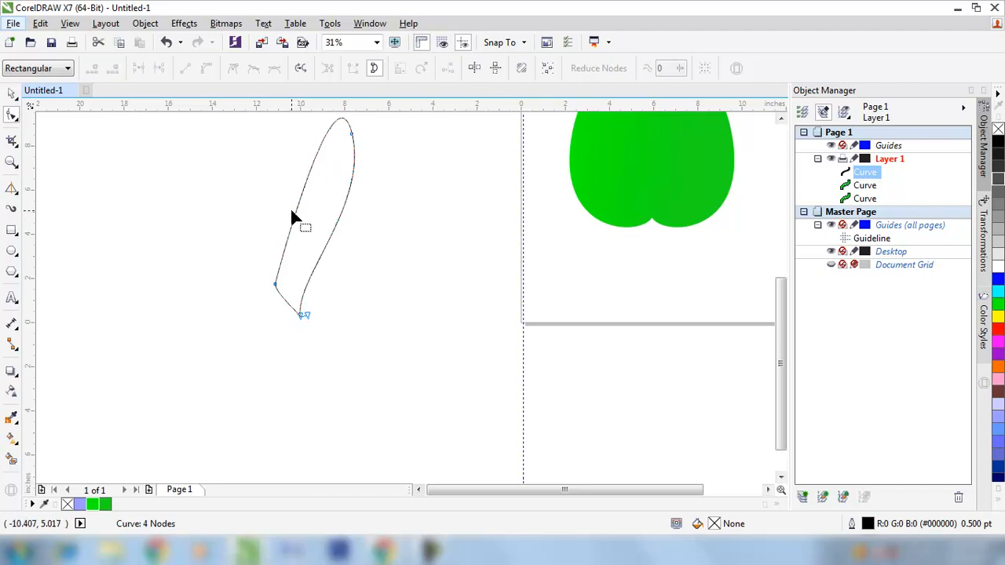
key("ctrl+z")
left_click_drag(247, 265, 295, 309)
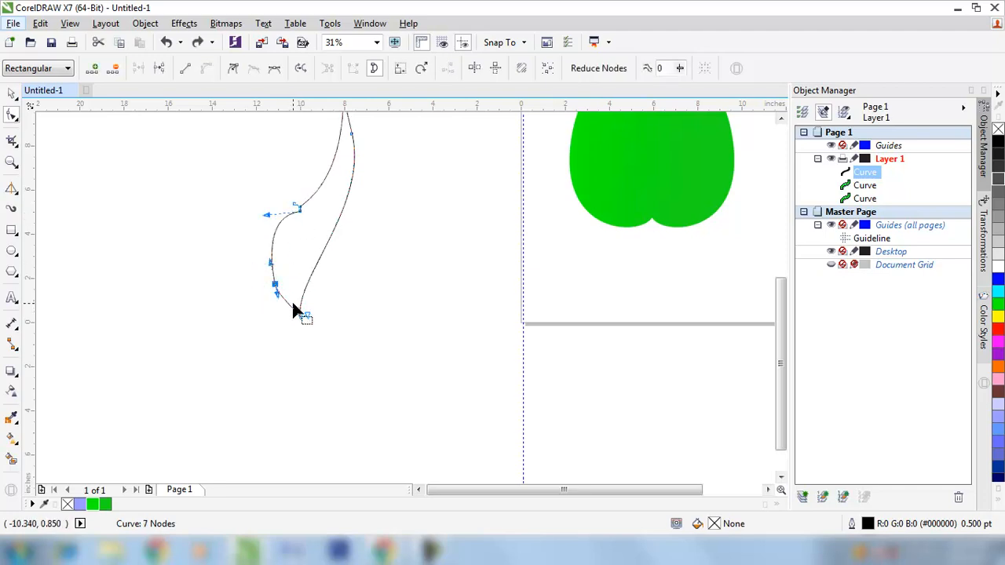
key("Delete")
Step: Move one notch node of the leaf outline outward to the left and delete the neighbouring extra node
scroll(297, 212, "up", 2)
left_click_drag(305, 212, 269, 229)
left_click_drag(290, 193, 325, 225)
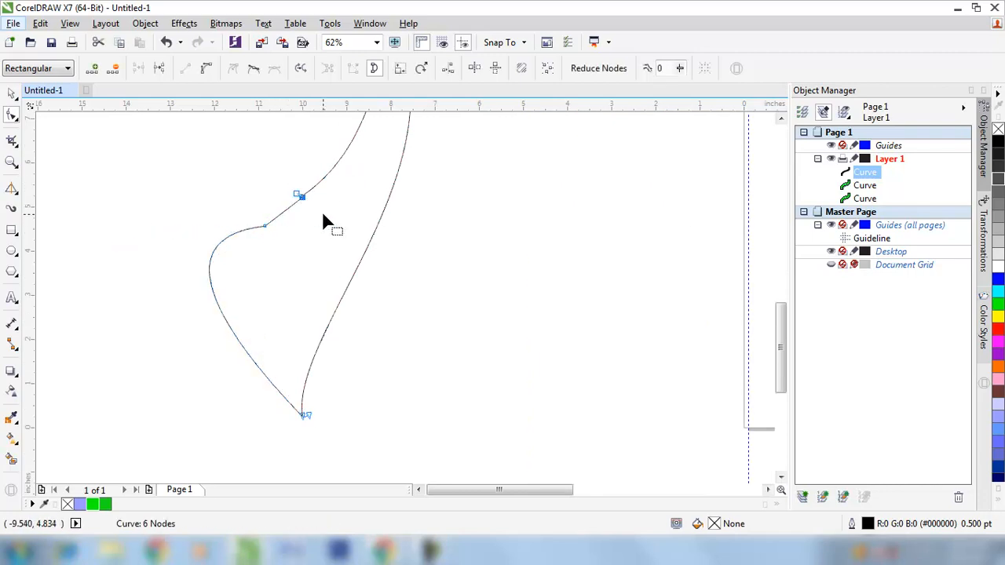
key("Delete")
Step: Bend the curves around the remaining left-side node with its handles, and delete that node from the leaf outline
left_click(265, 227)
left_click_drag(124, 246, 202, 346)
scroll(321, 243, "down", 2)
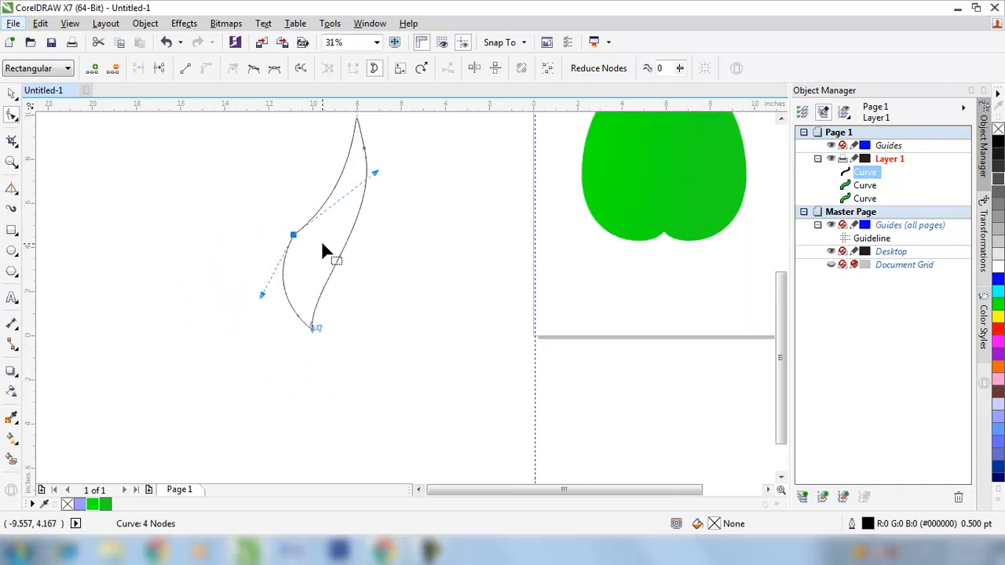
left_click_drag(376, 174, 264, 153)
scroll(295, 219, "down", 1)
scroll(292, 223, "up", 2)
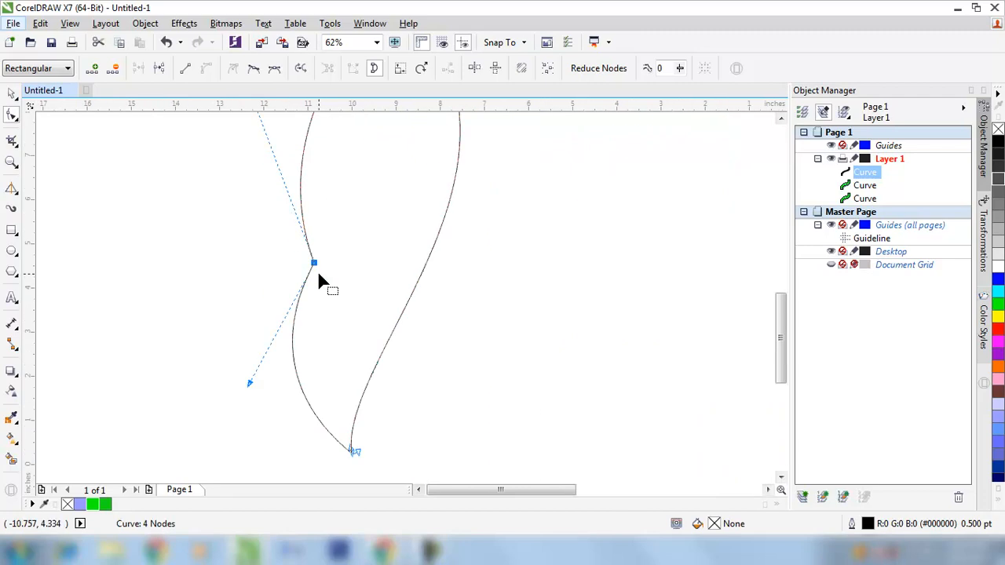
key("Delete")
scroll(298, 267, "down", 3)
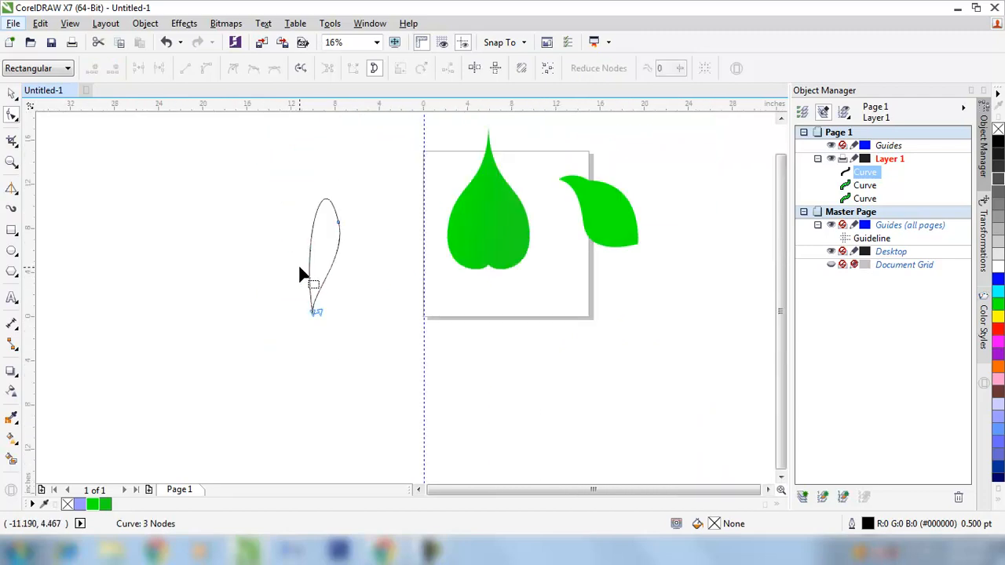
Step: Widen the leaf outline by stretching the right-side node's handle upward and moving the bottom tip to the left
left_click(339, 224)
left_click_drag(324, 159, 312, 139)
left_click_drag(314, 314, 287, 320)
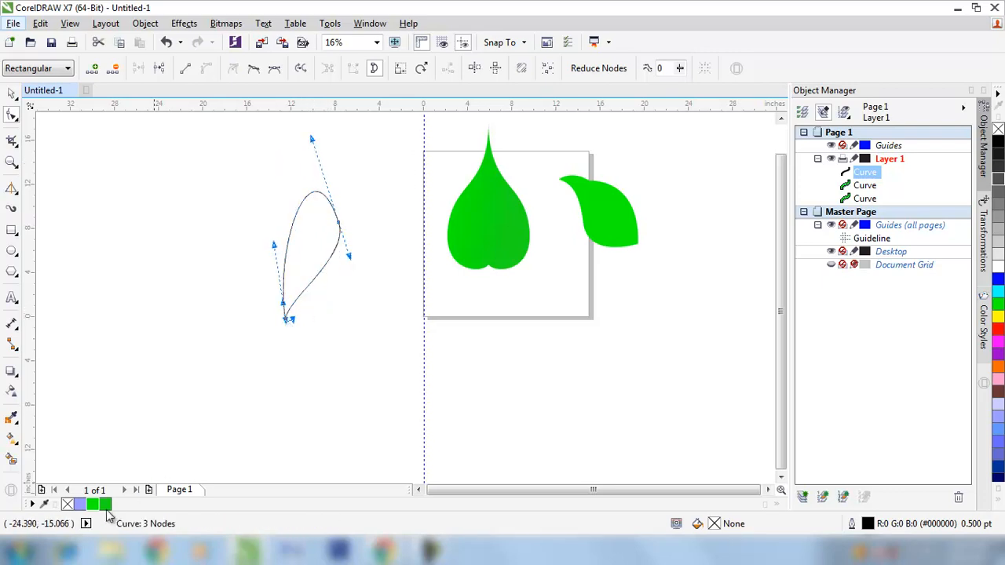
Step: Fill the leaf with the darker green (R25 G224 B25), remove its outline, and deselect it
left_click(108, 506)
right_click(68, 504)
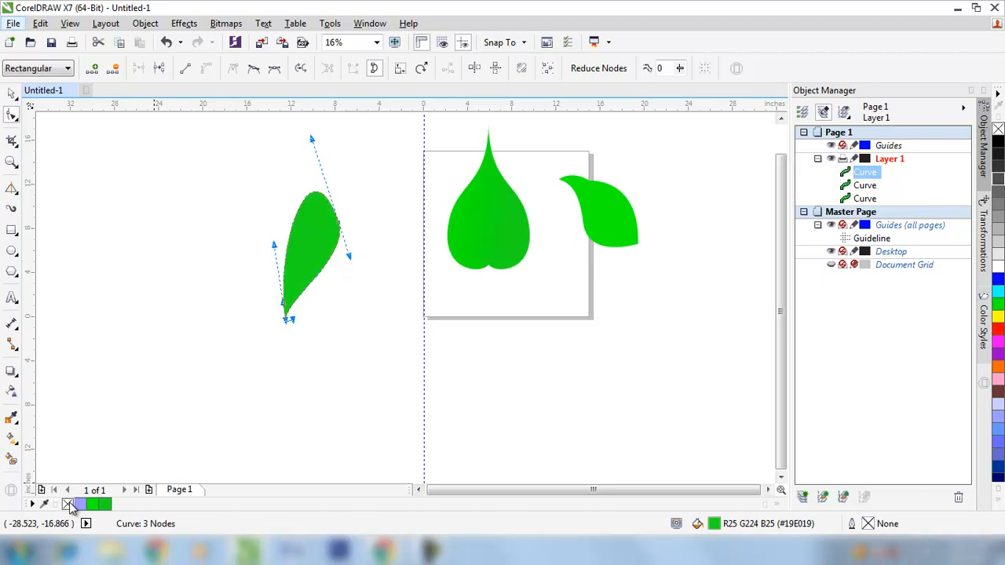
left_click(11, 93)
left_click(130, 244)
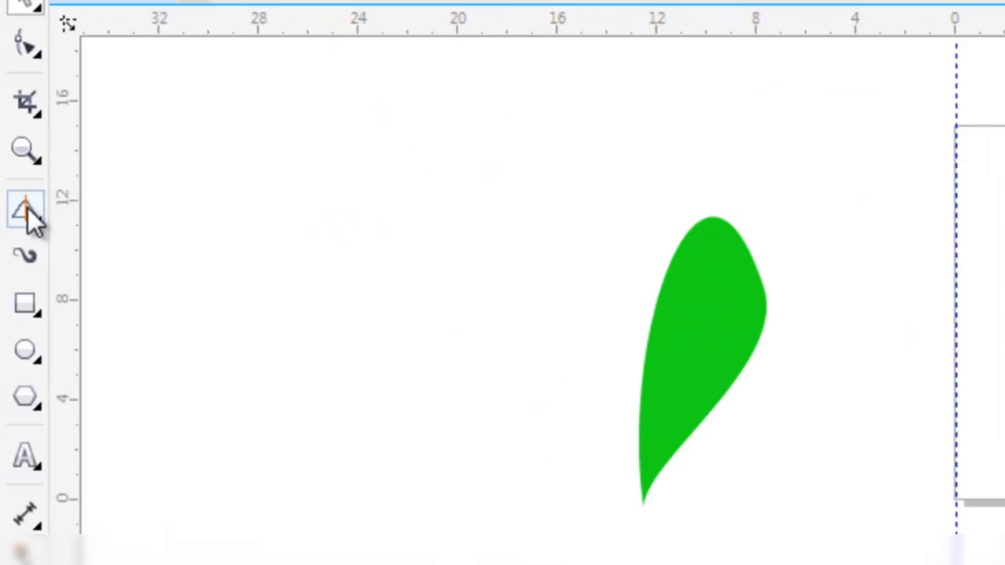
left_click(13, 190)
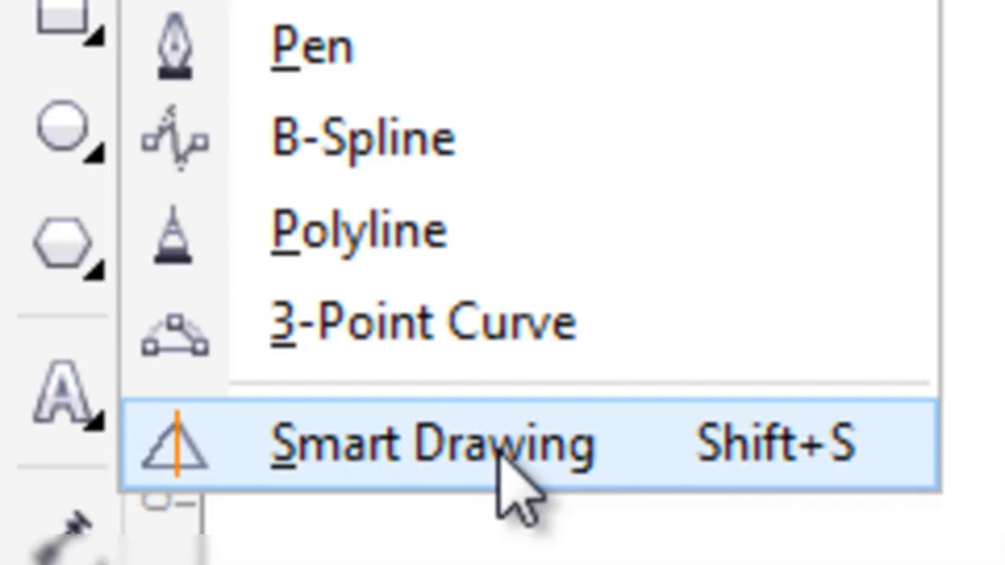
left_click(506, 449)
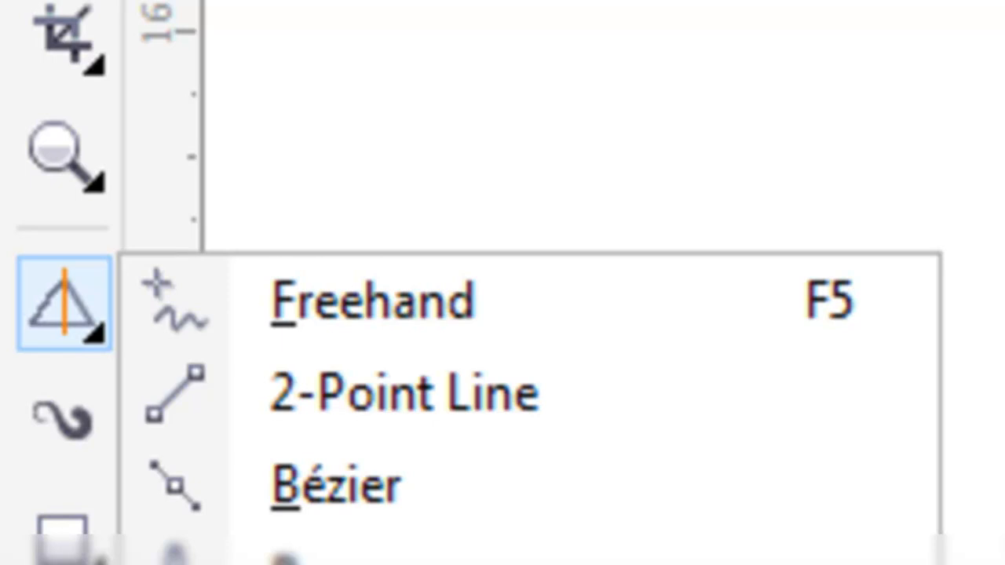
key("Escape")
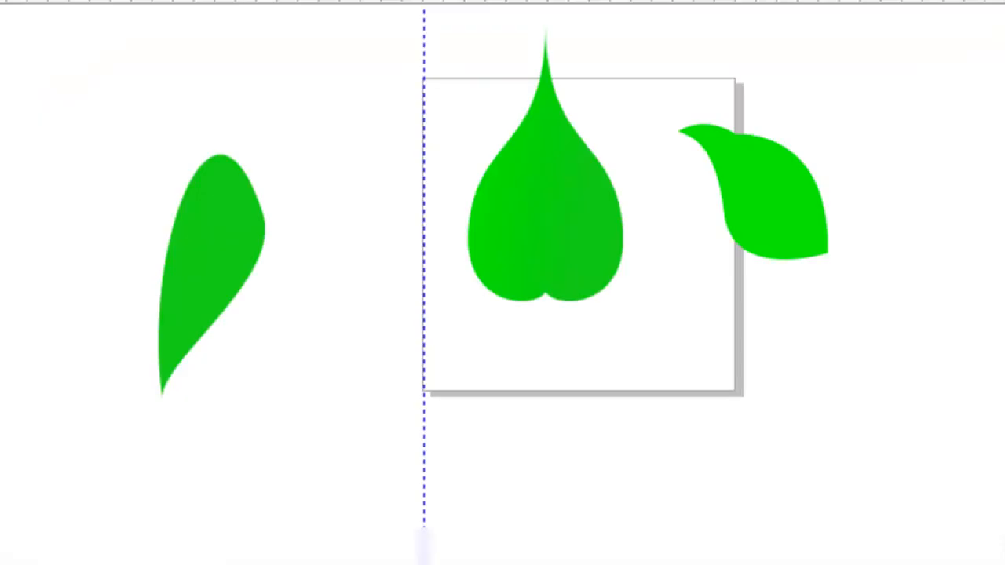
left_click_drag(85, 103, 354, 509)
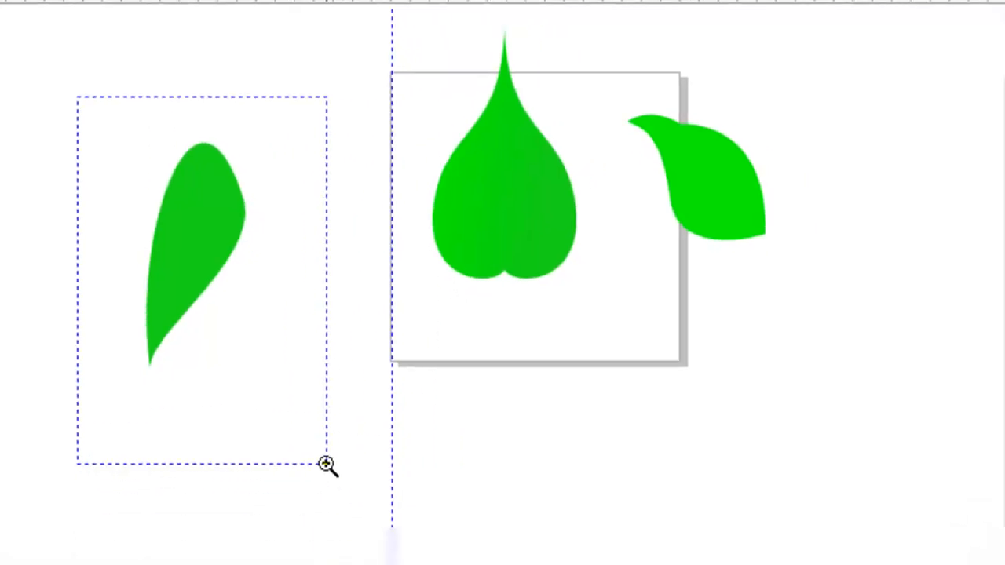
left_click_drag(326, 463, 327, 464)
scroll(309, 308, "down", 3)
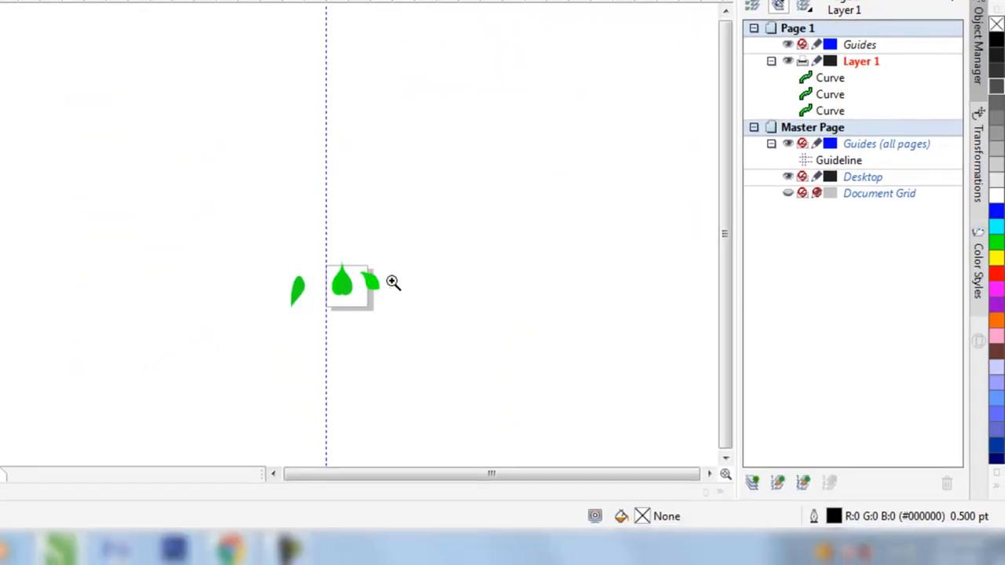
scroll(392, 282, "up", 2)
left_click_drag(109, 175, 263, 408)
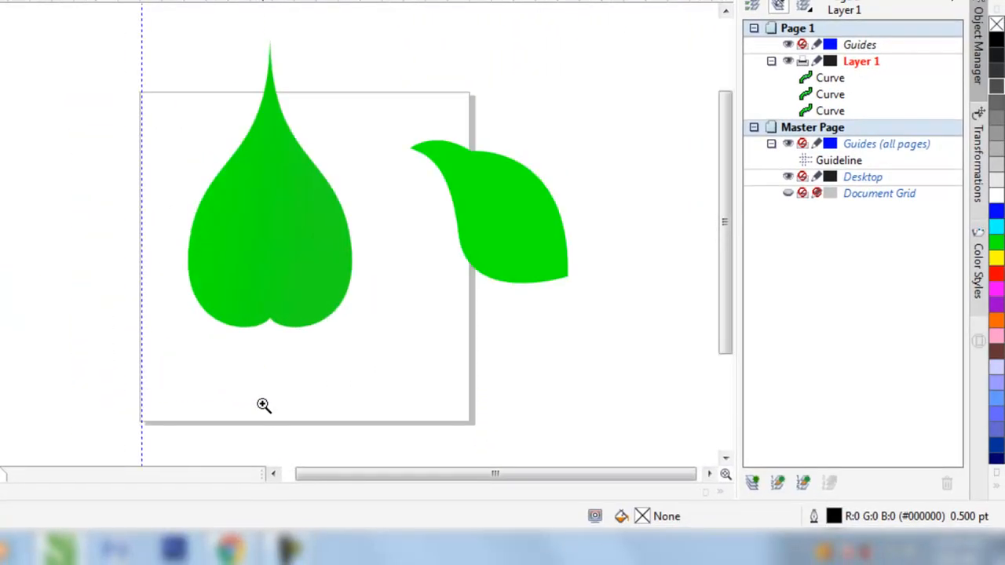